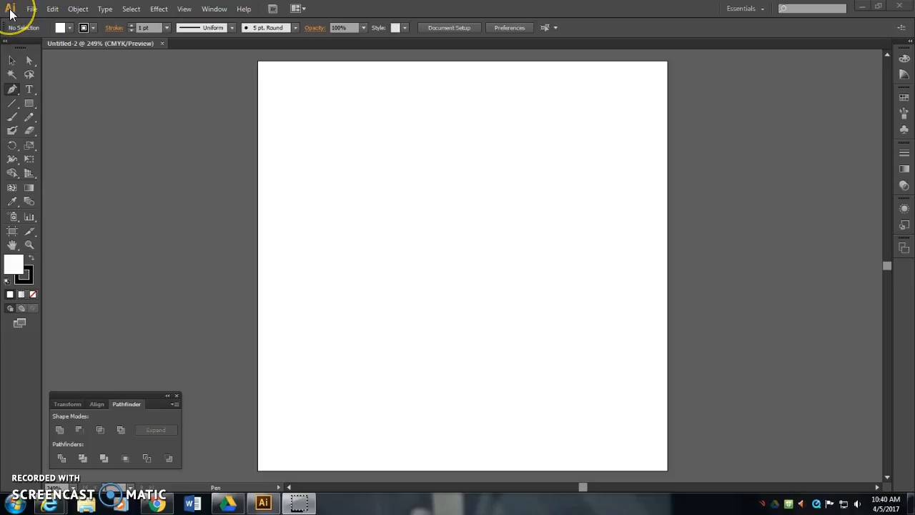
{"action": "left_click", "coordinate": [32, 9]}
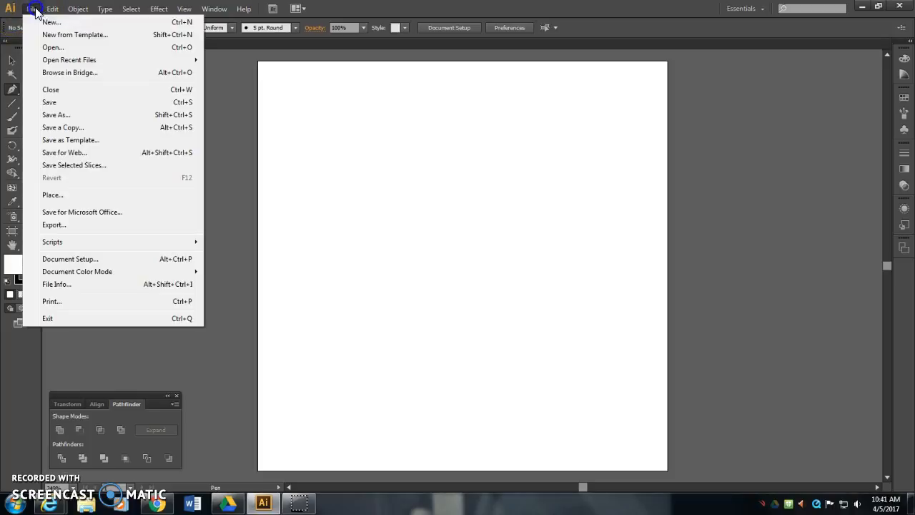
{"action": "left_click", "coordinate": [43, 20]}
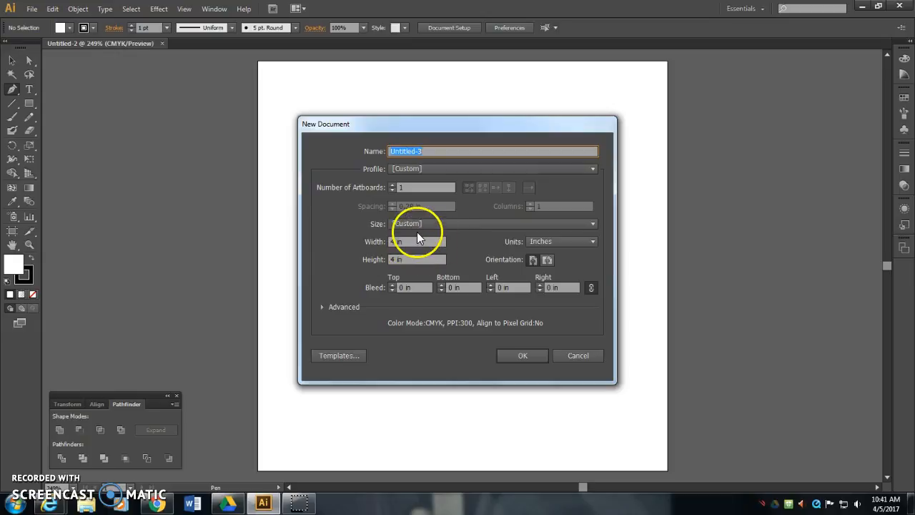
{"action": "left_click", "coordinate": [449, 224]}
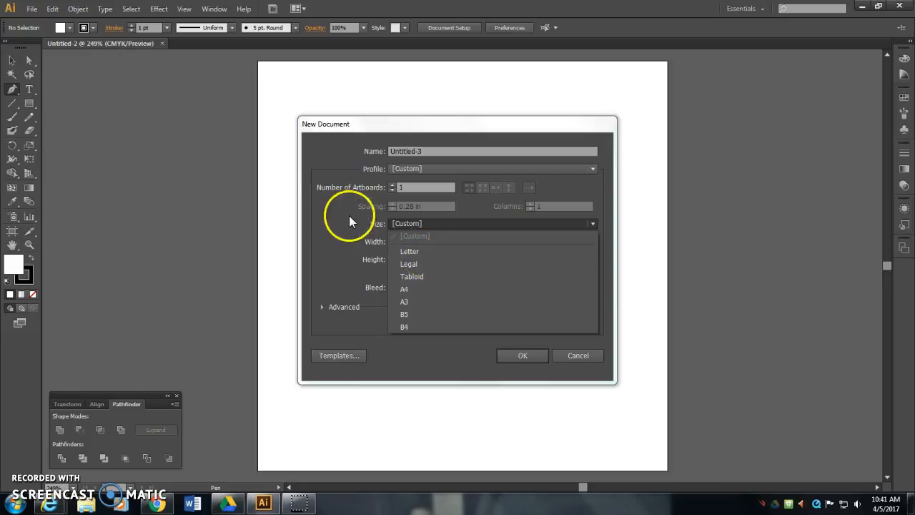
{"action": "left_click", "coordinate": [575, 361]}
{"action": "left_click", "coordinate": [576, 363]}
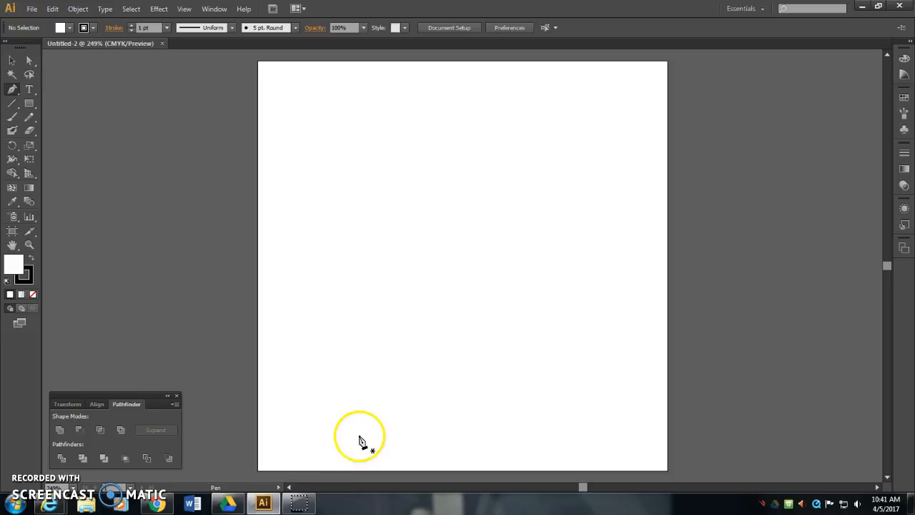
- Switch to Chrome, open the Logo Design Process and Walkthrough tutorial, and copy its image of the connected colored wave outlines
{"action": "left_click", "coordinate": [169, 507]}
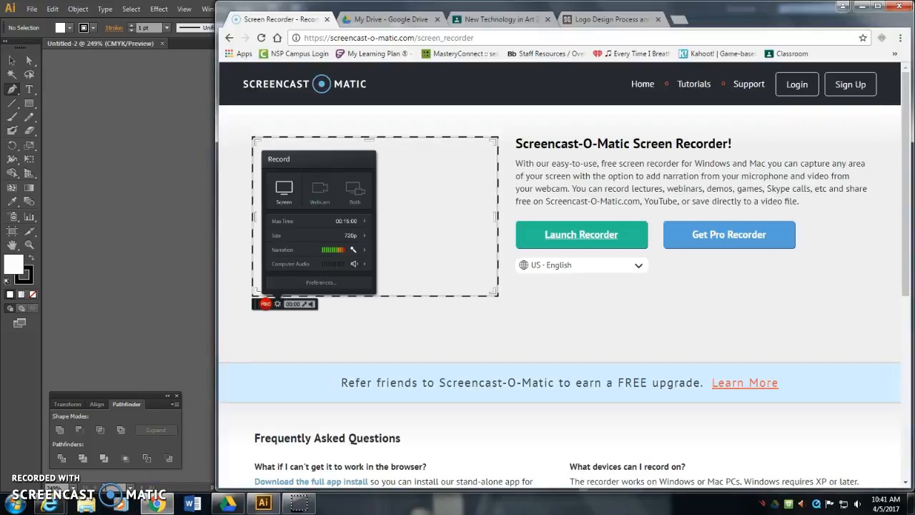
{"action": "left_click", "coordinate": [473, 20]}
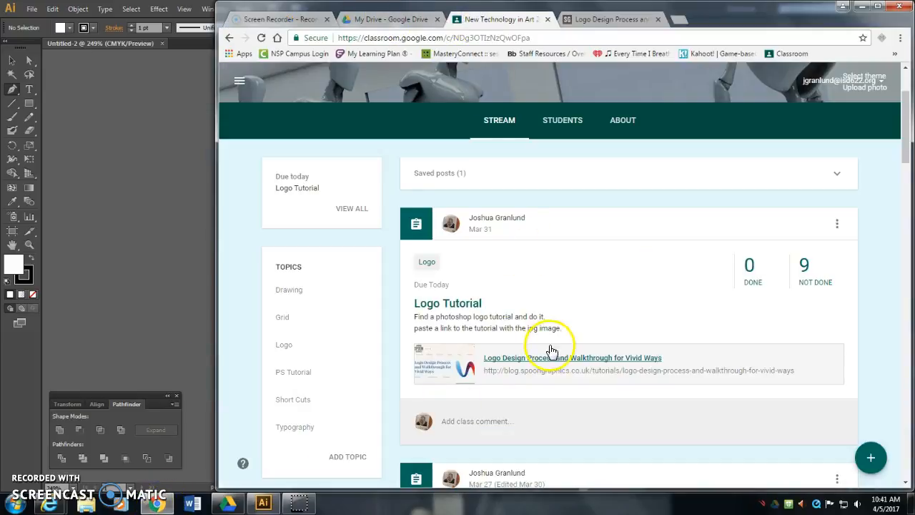
{"action": "left_click", "coordinate": [604, 20]}
{"action": "scroll", "coordinate": [554, 214], "scroll_direction": "down", "scroll_amount": 2}
{"action": "scroll", "coordinate": [554, 214], "scroll_direction": "up", "scroll_amount": 3}
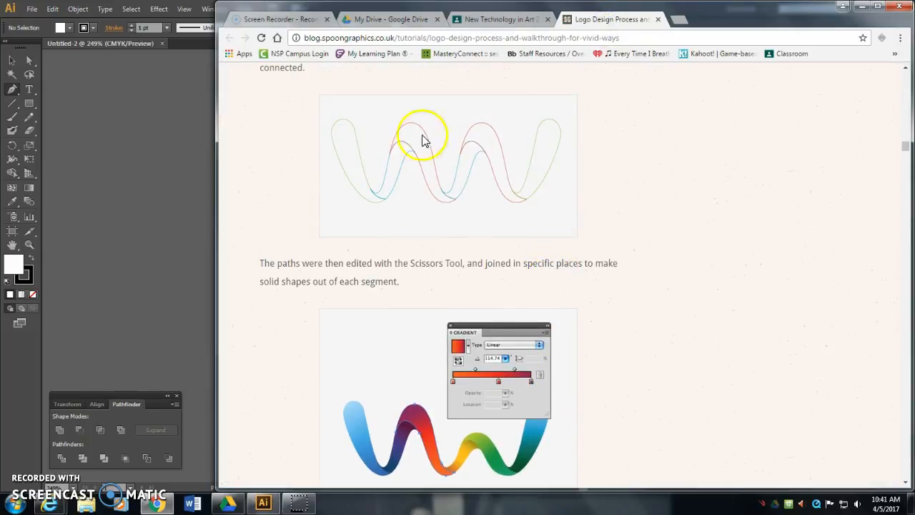
{"action": "scroll", "coordinate": [442, 174], "scroll_direction": "up", "scroll_amount": 1}
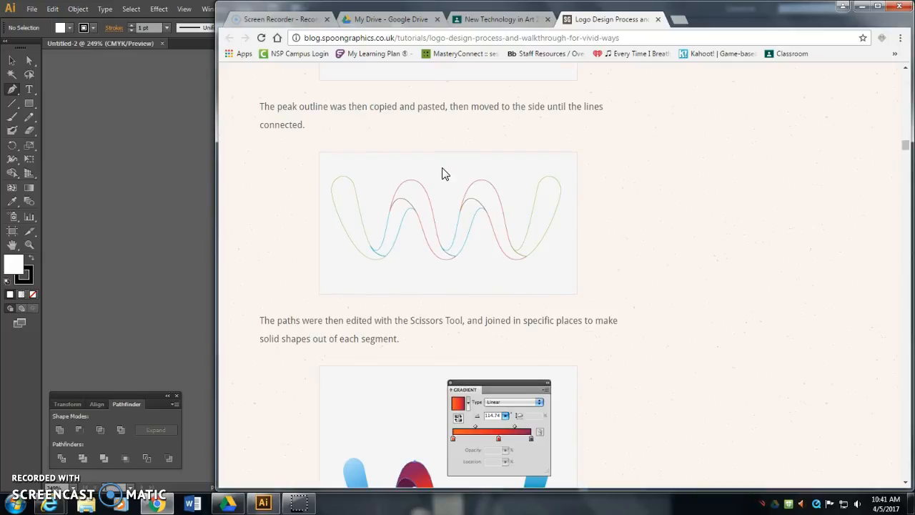
{"action": "right_click", "coordinate": [442, 174]}
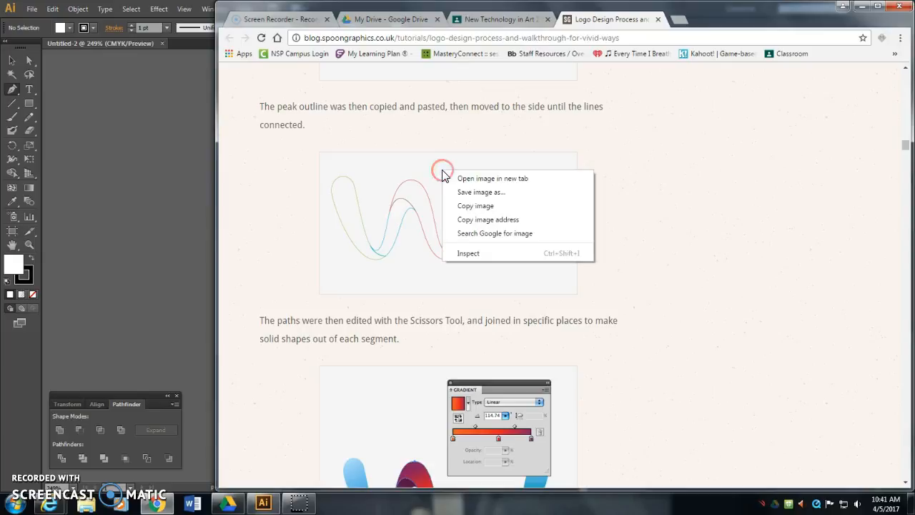
{"action": "left_click", "coordinate": [472, 206]}
- Switch to Illustrator and paste the copied wave outline image into the blank document
{"action": "left_click", "coordinate": [184, 9]}
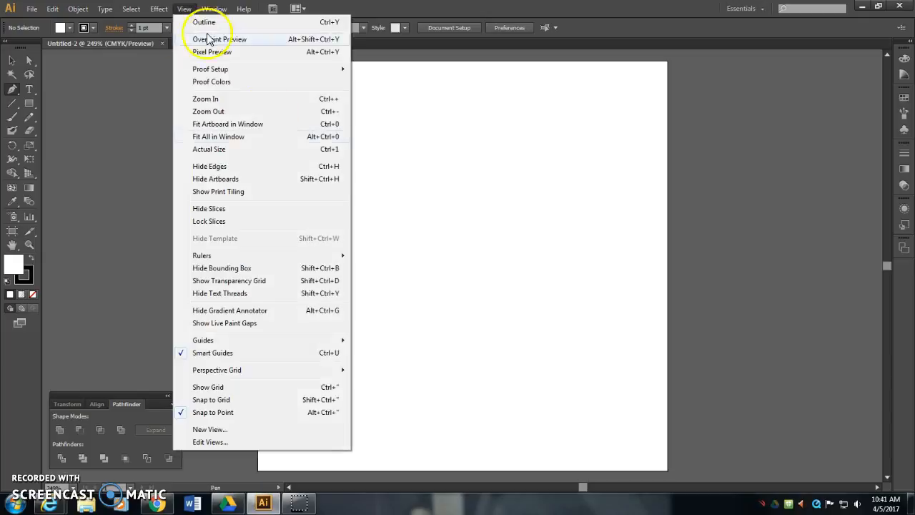
{"action": "left_click", "coordinate": [529, 16]}
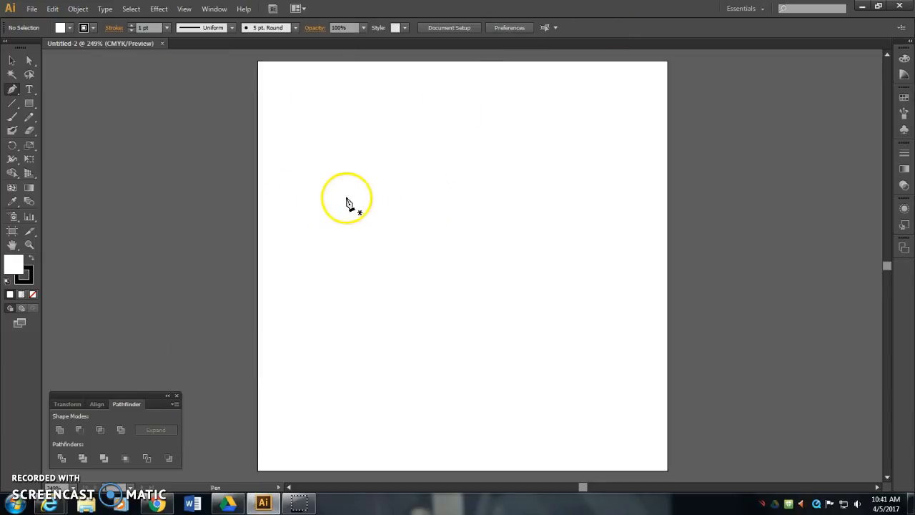
{"action": "key", "text": "ctrl+v"}
{"action": "left_click", "coordinate": [54, 8]}
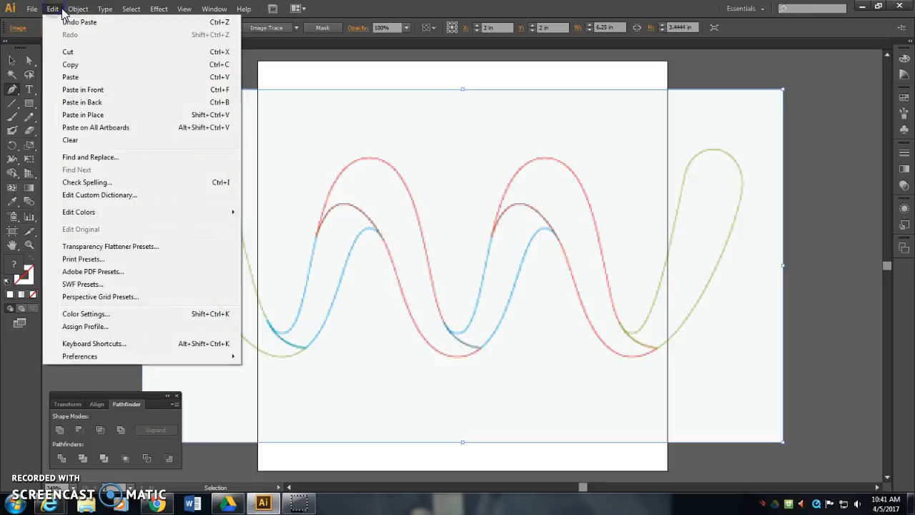
{"action": "left_click", "coordinate": [86, 76]}
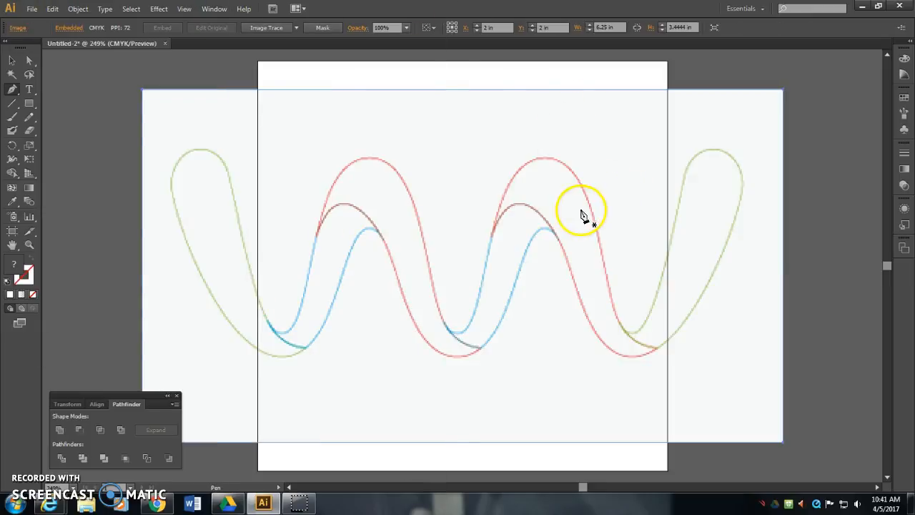
- Scale the pasted image to about 4 in wide, matching the artboard's width, and align it with the artboard's top edge
{"action": "key", "text": "v"}
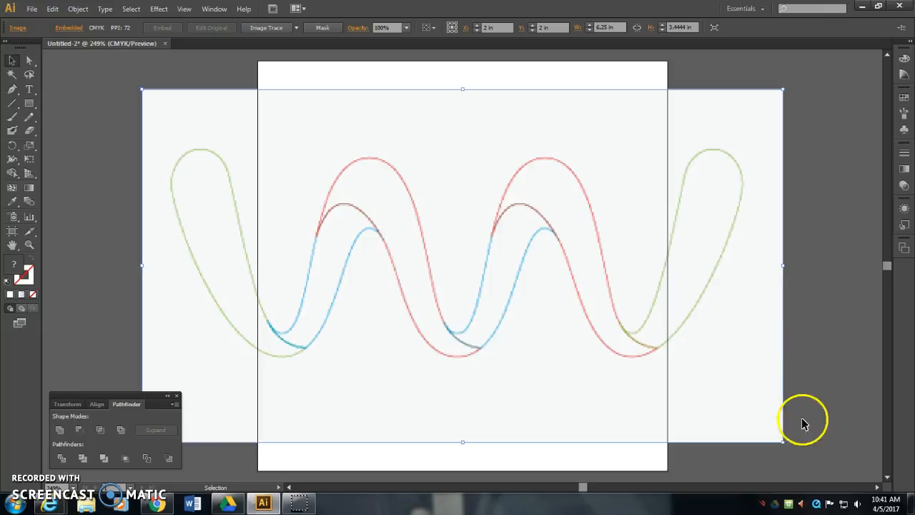
{"action": "left_click_drag", "start_coordinate": [782, 440], "coordinate": [686, 380]}
{"action": "left_click_drag", "start_coordinate": [543, 338], "coordinate": [538, 223]}
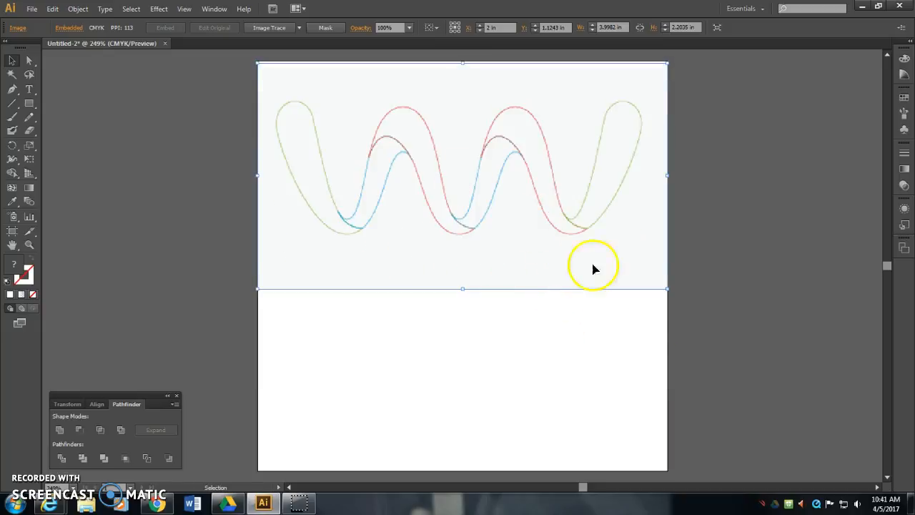
{"action": "left_click_drag", "start_coordinate": [669, 288], "coordinate": [670, 289]}
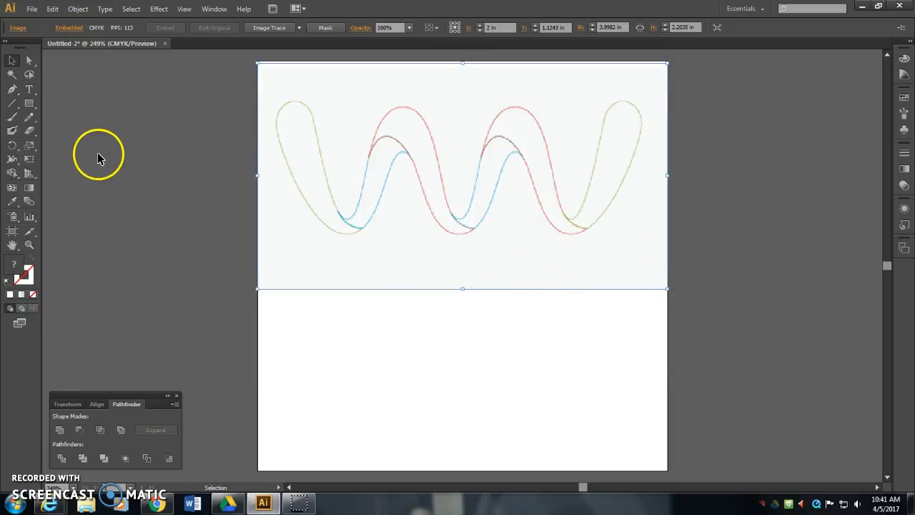
{"action": "left_click", "coordinate": [27, 162]}
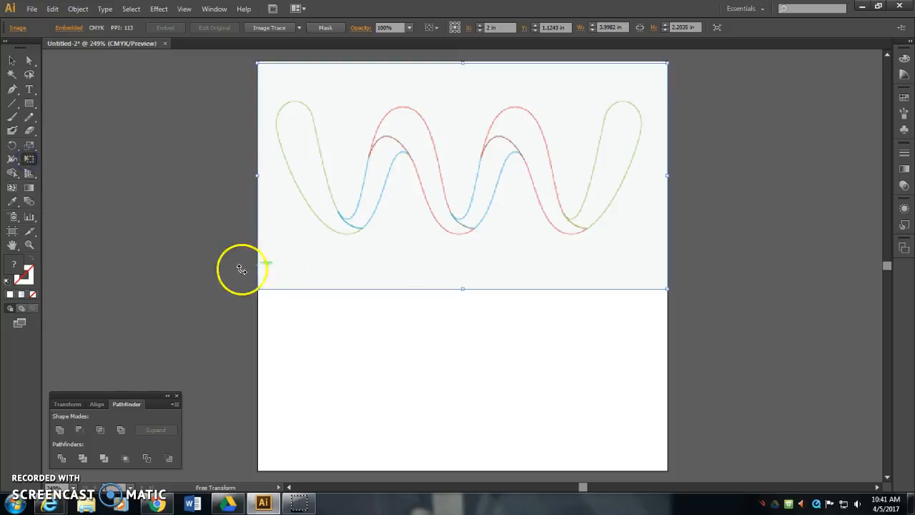
{"action": "mouse_move", "coordinate": [257, 290]}
{"action": "left_mouse_down"}
{"action": "mouse_move", "coordinate": [167, 339]}
{"action": "mouse_move", "coordinate": [256, 288]}
{"action": "left_mouse_up"}
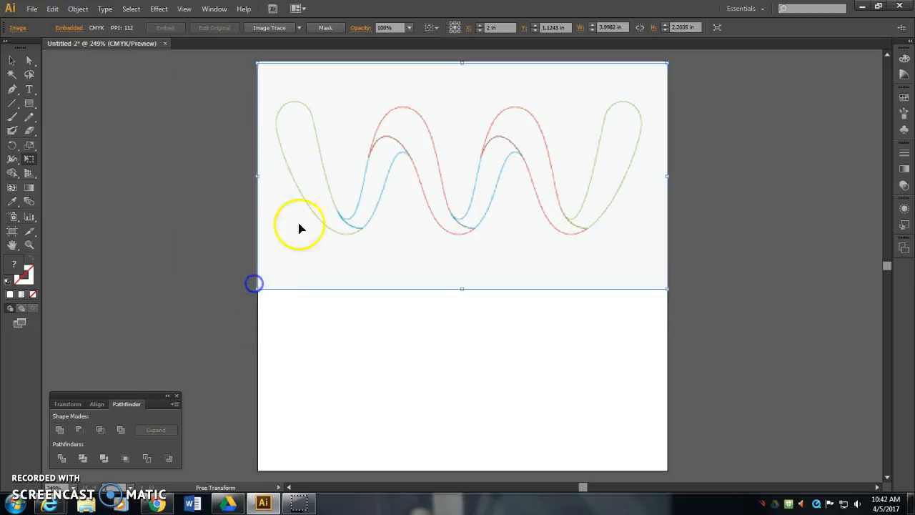
- Trace the leftmost green loop of the wave with the Pen tool as a closed shape
{"action": "left_click", "coordinate": [11, 89]}
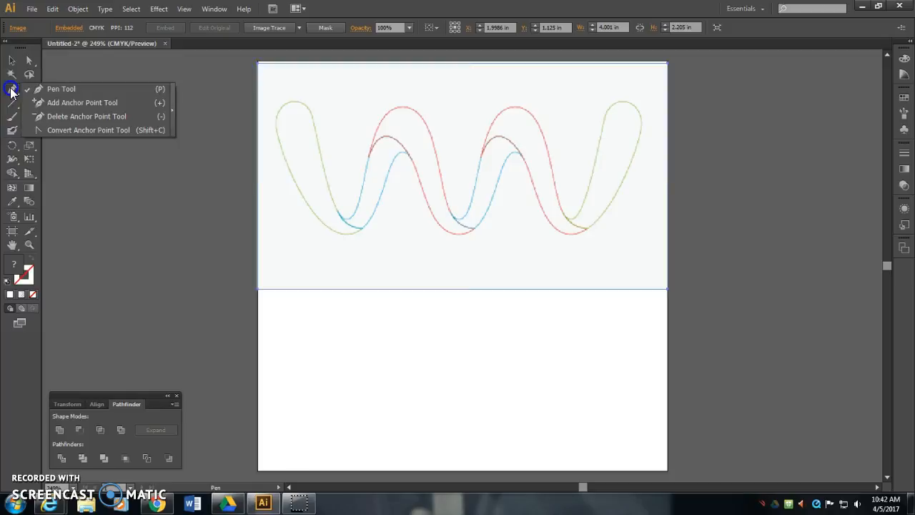
{"action": "left_click", "coordinate": [288, 104]}
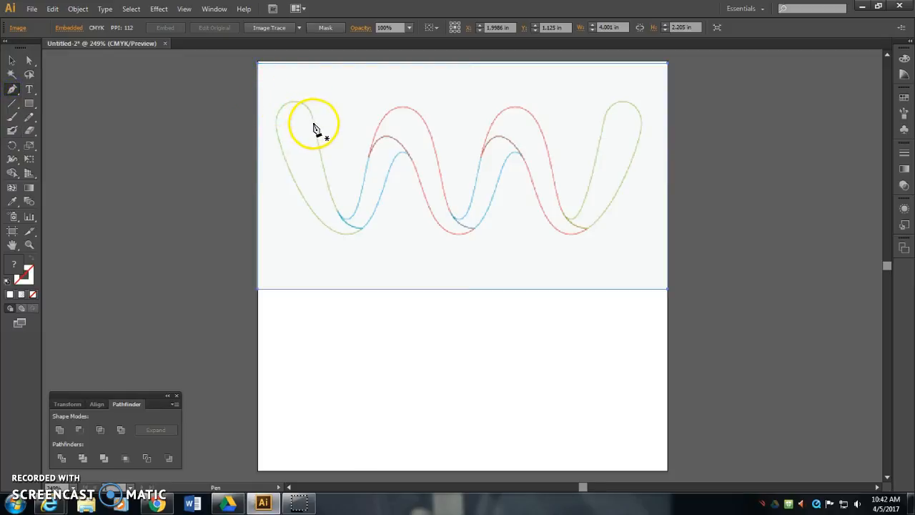
{"action": "left_click_drag", "start_coordinate": [315, 128], "coordinate": [319, 149]}
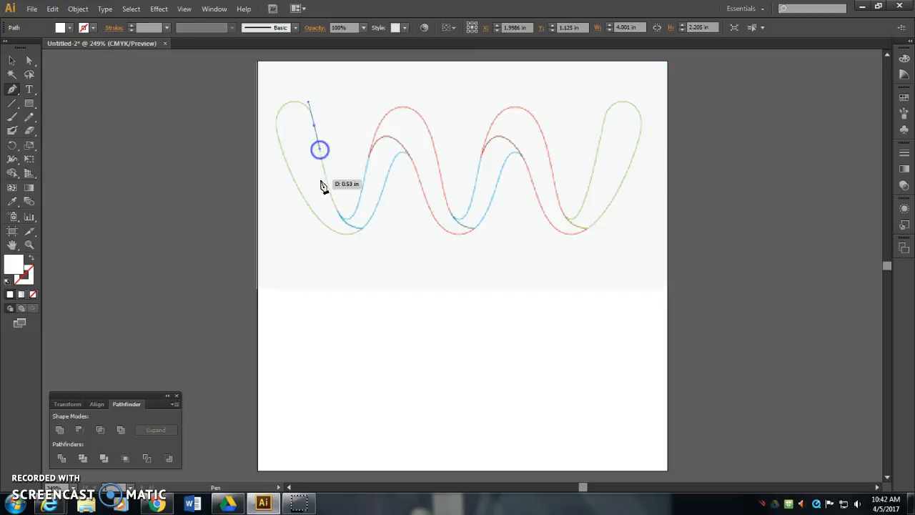
{"action": "left_click_drag", "start_coordinate": [332, 201], "coordinate": [339, 209]}
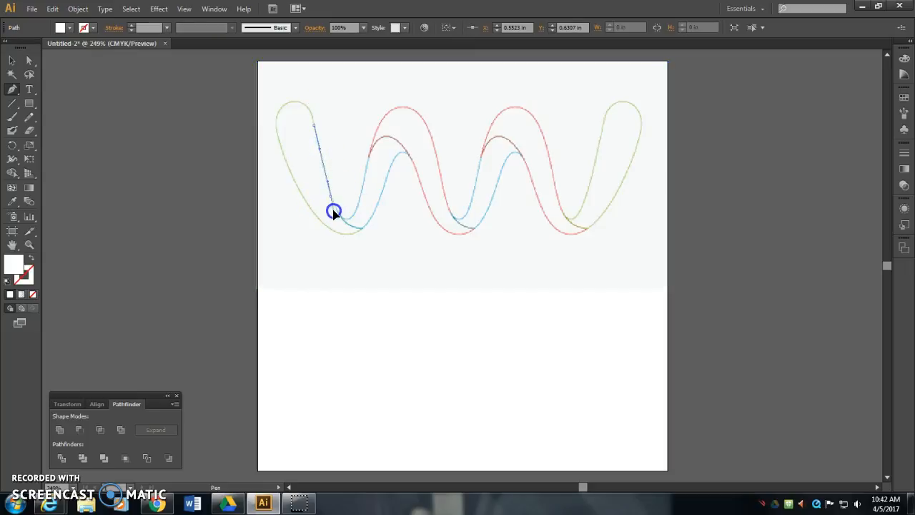
{"action": "left_click", "coordinate": [357, 229]}
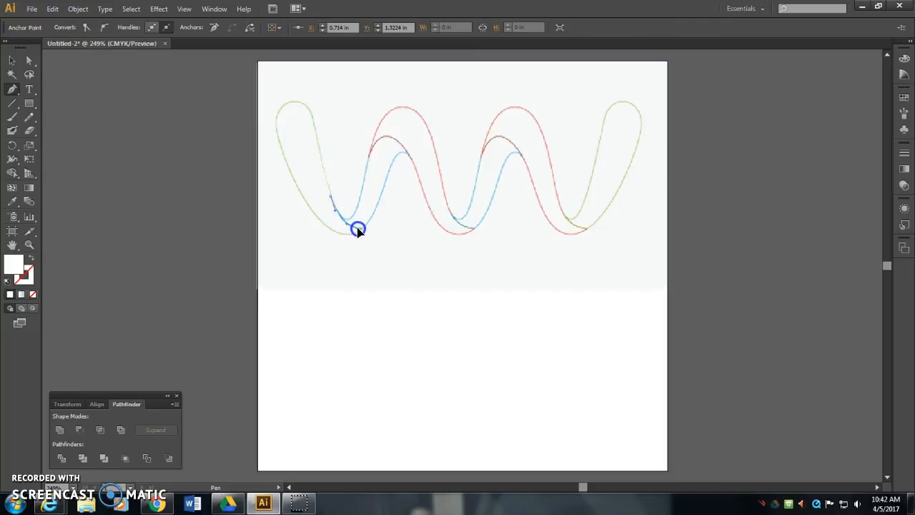
{"action": "left_click_drag", "start_coordinate": [359, 230], "coordinate": [314, 215]}
{"action": "left_click", "coordinate": [363, 228]}
{"action": "left_click_drag", "start_coordinate": [287, 166], "coordinate": [321, 150]}
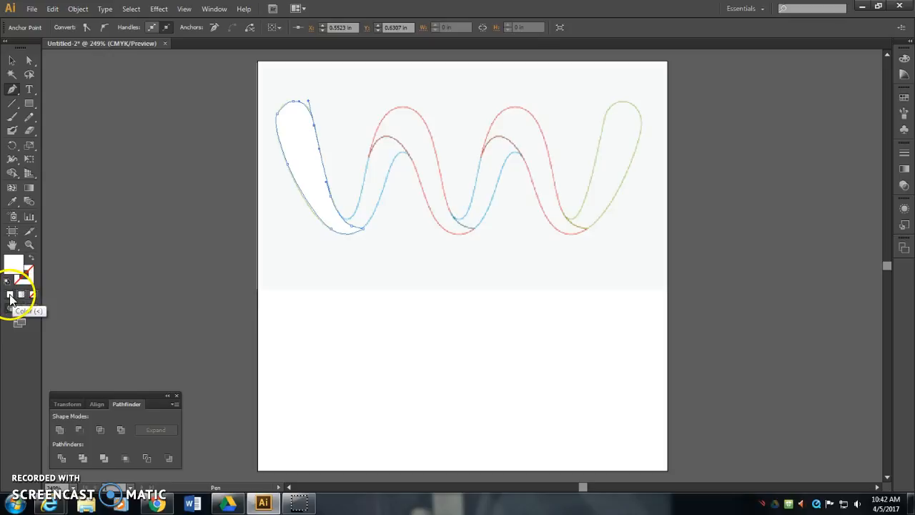
- Fill the traced loop with a solid red color
{"action": "double_click", "coordinate": [14, 264]}
{"action": "left_click", "coordinate": [360, 219]}
{"action": "left_click", "coordinate": [387, 216]}
{"action": "left_click", "coordinate": [599, 181]}
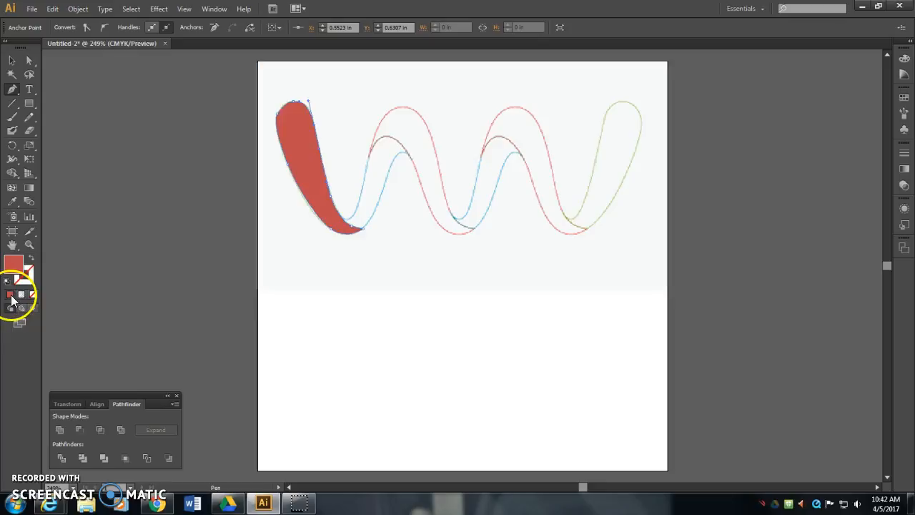
- Apply a linear gradient fill to the traced loop and place the Gradient settings above the Pathfinder settings
{"action": "left_click", "coordinate": [21, 296]}
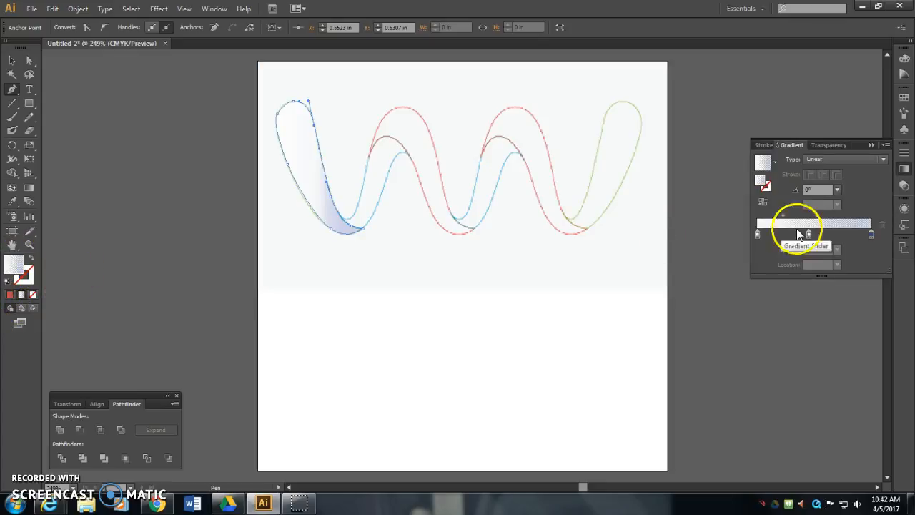
{"action": "left_click_drag", "start_coordinate": [792, 143], "coordinate": [70, 262]}
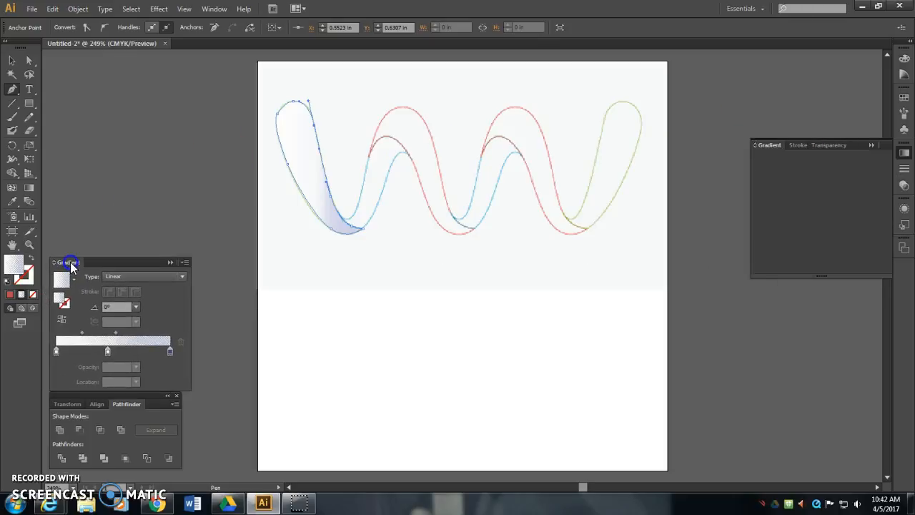
{"action": "left_click", "coordinate": [870, 145]}
- Set the gradient's first stop to the RGB green 6EBE44 with 100% opacity
{"action": "double_click", "coordinate": [55, 350]}
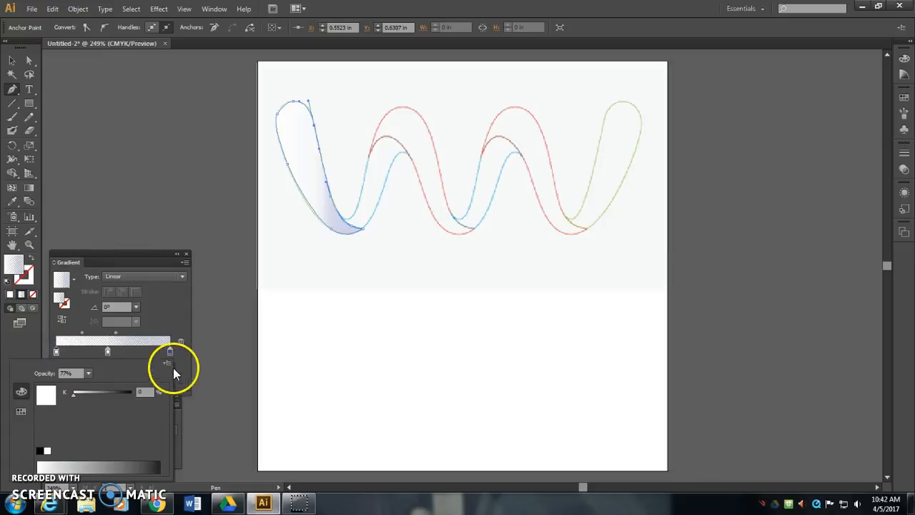
{"action": "left_click", "coordinate": [167, 366]}
{"action": "left_click", "coordinate": [207, 379]}
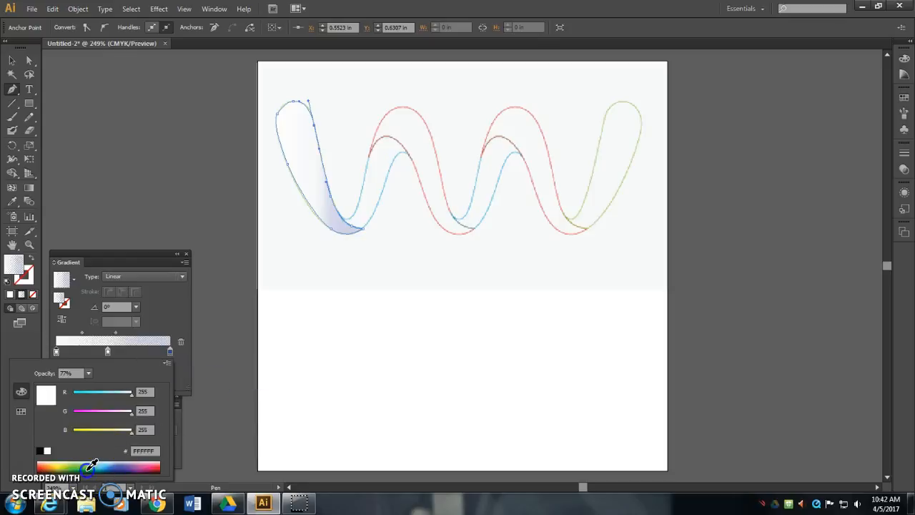
{"action": "left_click", "coordinate": [81, 463]}
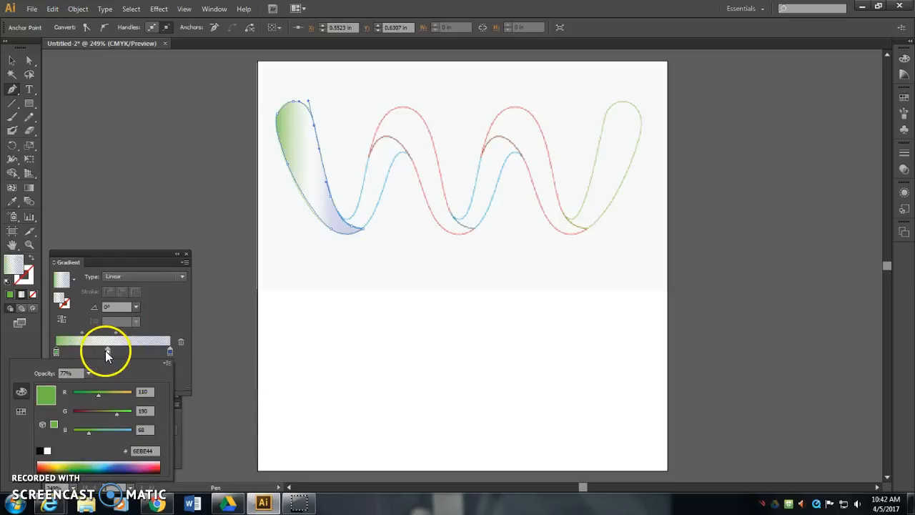
{"action": "left_click", "coordinate": [88, 373]}
{"action": "left_click", "coordinate": [103, 360]}
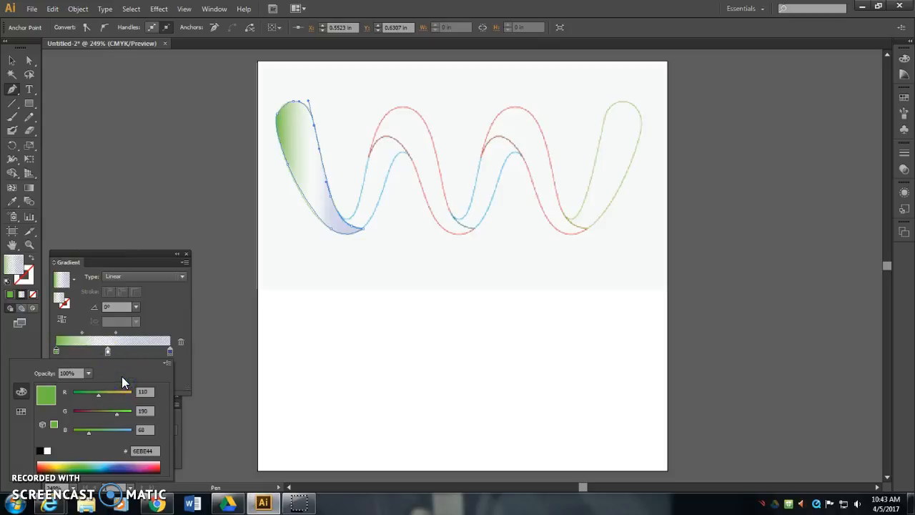
{"action": "left_click", "coordinate": [157, 308]}
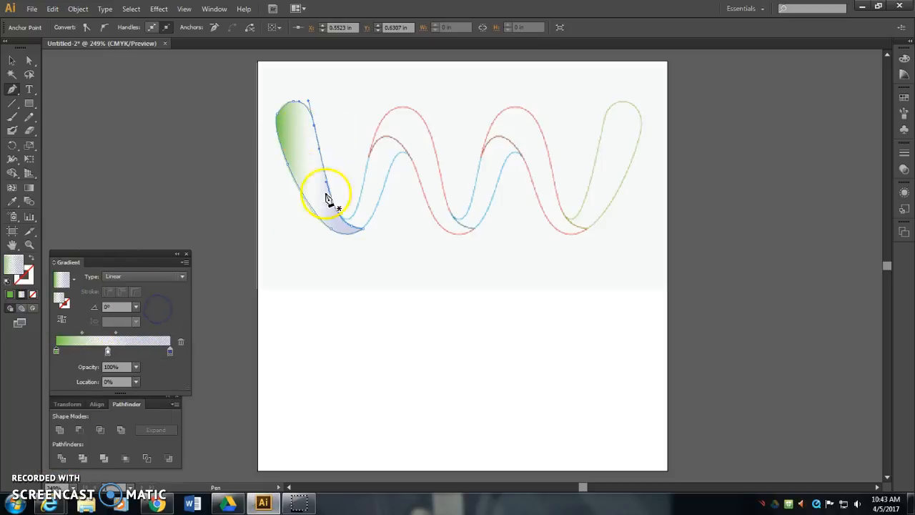
- Move the white middle gradient stop to about 38% and add a pinkish-red stop at about 62%
{"action": "left_click_drag", "start_coordinate": [107, 351], "coordinate": [100, 351]}
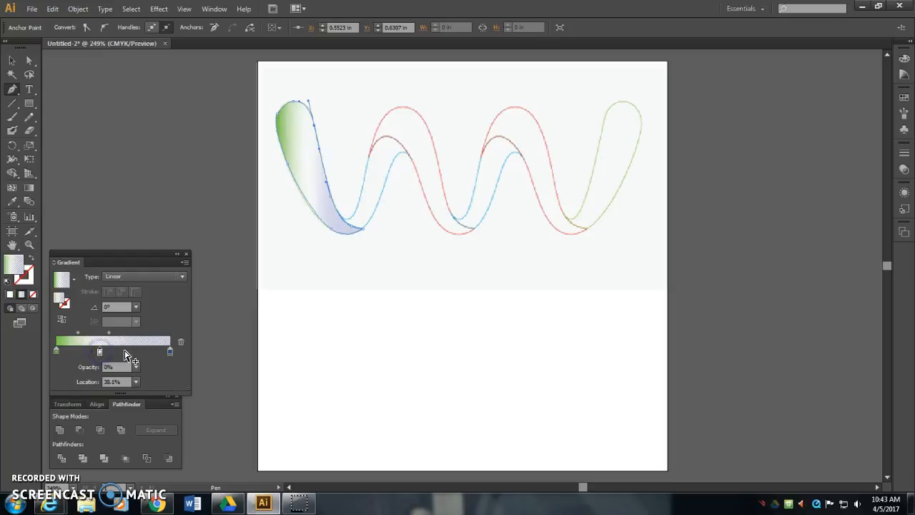
{"action": "left_click", "coordinate": [127, 352]}
{"action": "double_click", "coordinate": [127, 351]}
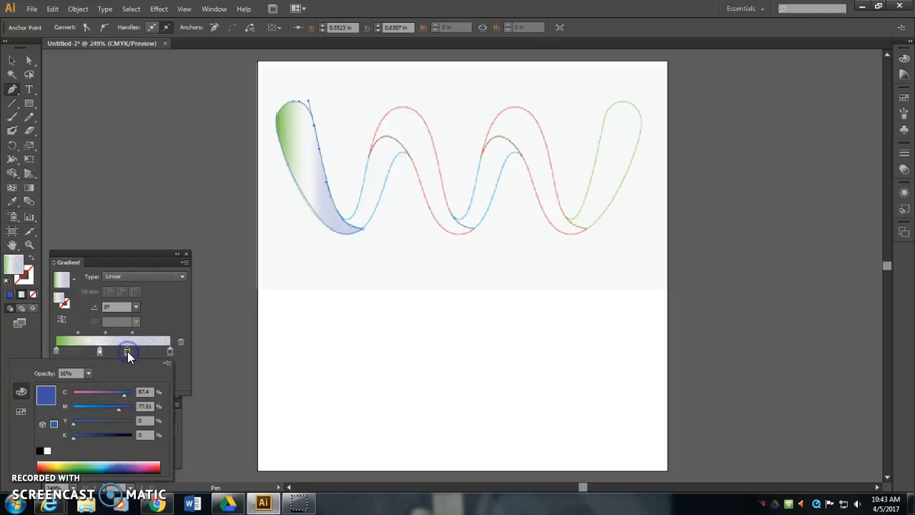
{"action": "left_click_drag", "start_coordinate": [119, 395], "coordinate": [122, 423]}
{"action": "left_click", "coordinate": [80, 406]}
{"action": "left_click_drag", "start_coordinate": [108, 467], "coordinate": [156, 465]}
{"action": "left_click", "coordinate": [153, 310]}
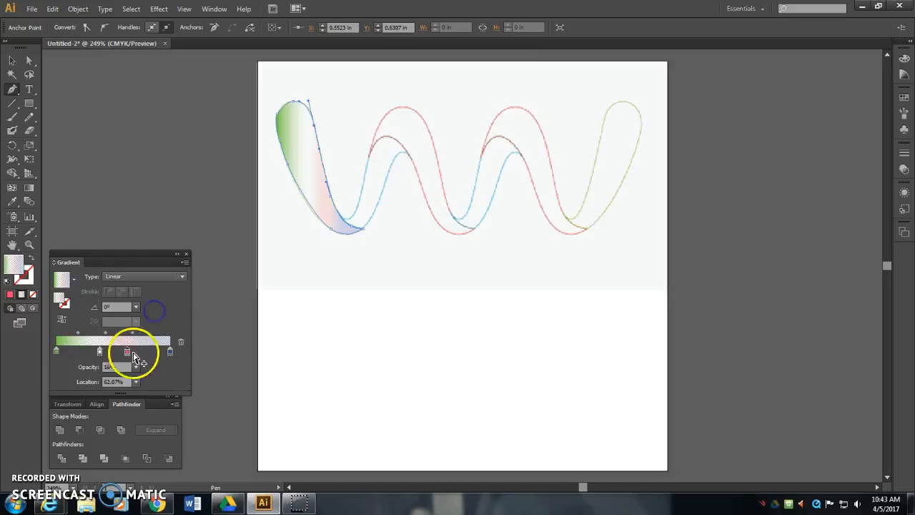
- Set the pinkish-red gradient stop to 100% opacity and move it to about 76%
{"action": "left_click", "coordinate": [136, 368]}
{"action": "left_click", "coordinate": [146, 351]}
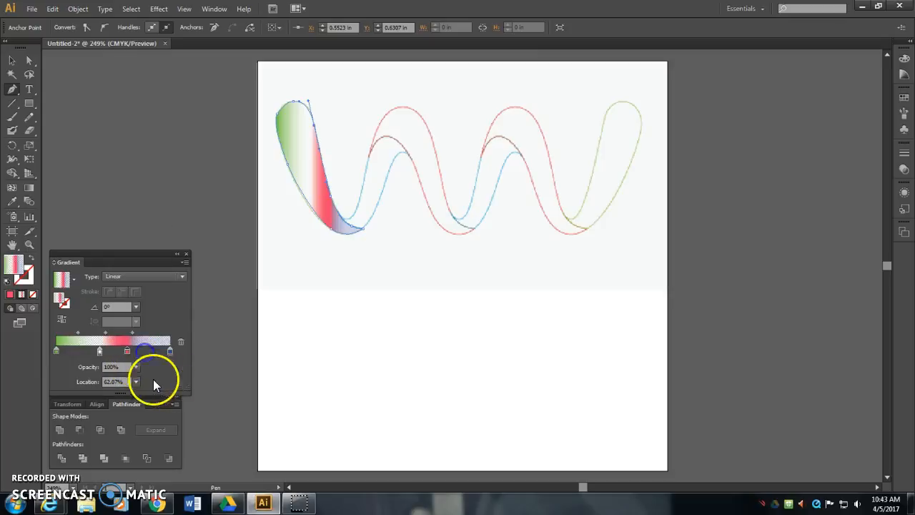
{"action": "left_click", "coordinate": [135, 382]}
{"action": "left_click", "coordinate": [170, 382]}
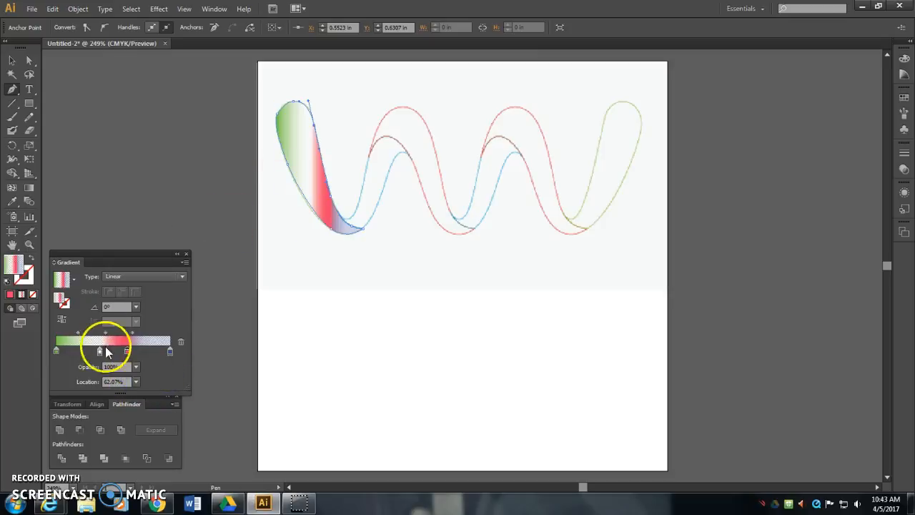
{"action": "left_click_drag", "start_coordinate": [126, 349], "coordinate": [142, 348]}
- Try gradient angles of 33.4° and 60° on the traced loop
{"action": "left_click", "coordinate": [135, 307]}
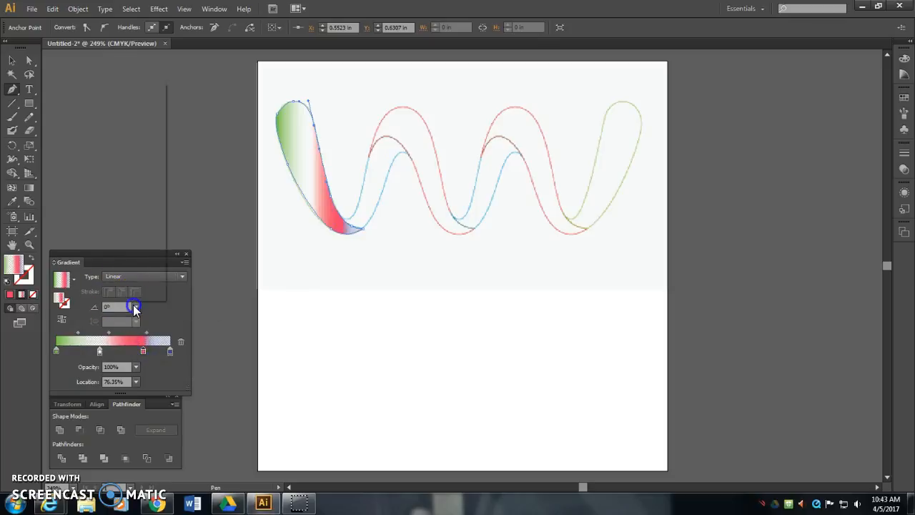
{"action": "left_click", "coordinate": [181, 302]}
{"action": "left_click", "coordinate": [92, 304]}
{"action": "type", "text": "33.35957"}
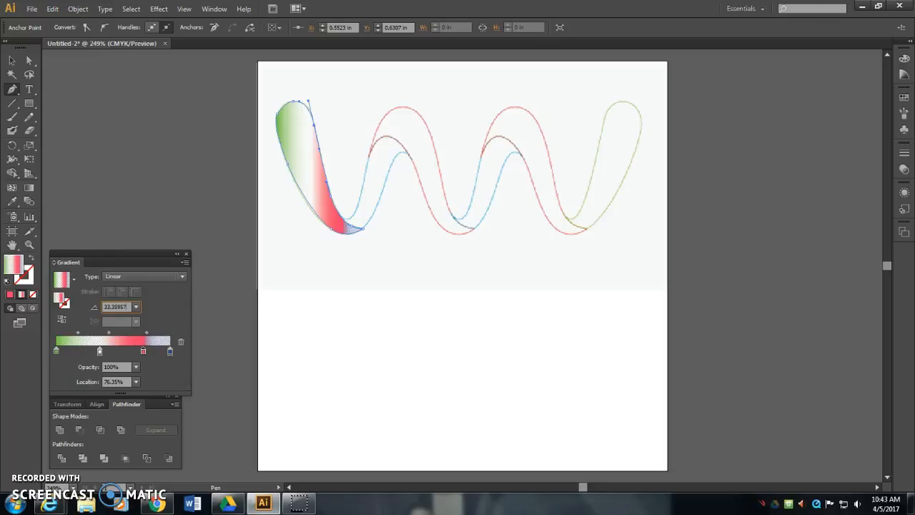
{"action": "key", "text": "Return"}
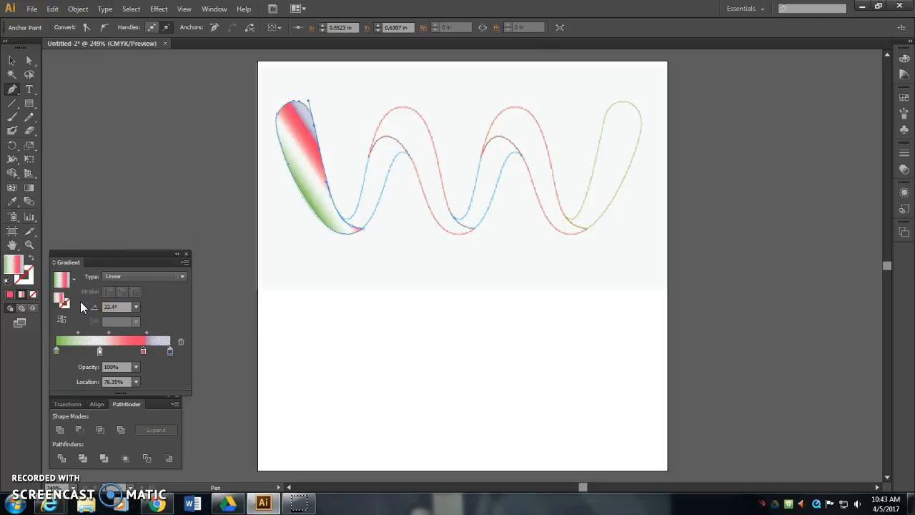
{"action": "left_click", "coordinate": [136, 306]}
{"action": "left_click", "coordinate": [149, 147]}
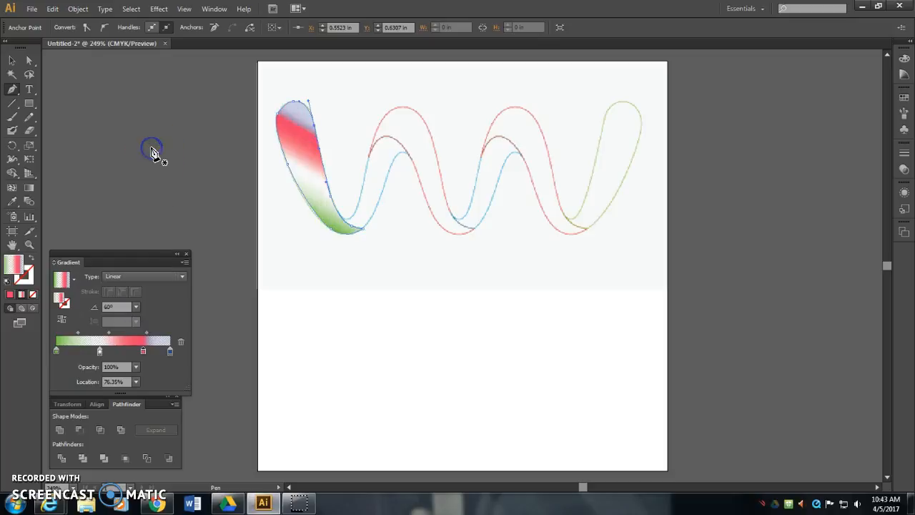
- Set the traced loop's gradient angle to 45°
{"action": "left_click", "coordinate": [134, 306]}
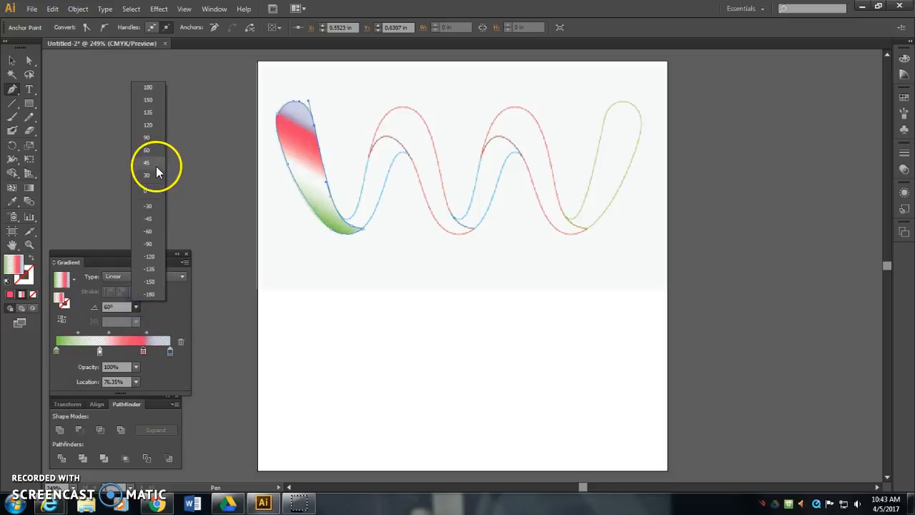
{"action": "left_click", "coordinate": [156, 166]}
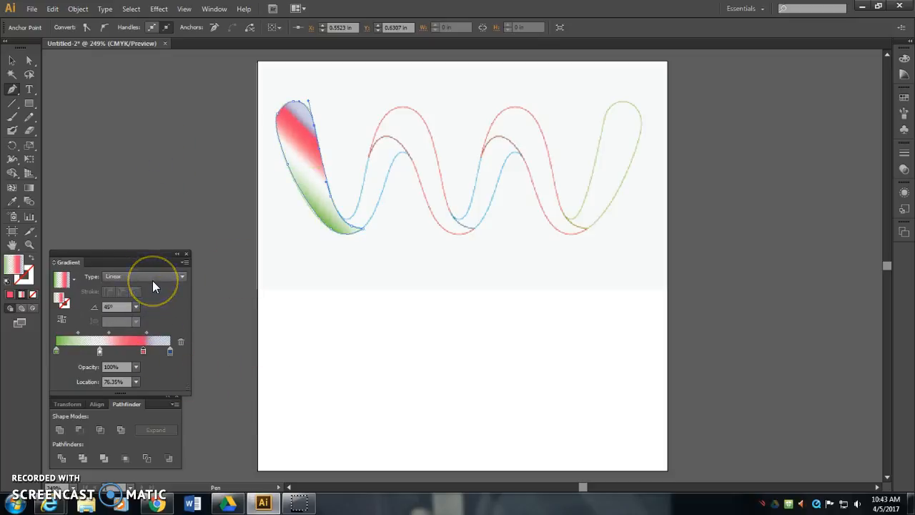
- Trace the first blue ribbon segment freehand with the Pencil tool, from the first valley around the inner crest and back to its start
{"action": "left_click", "coordinate": [12, 61]}
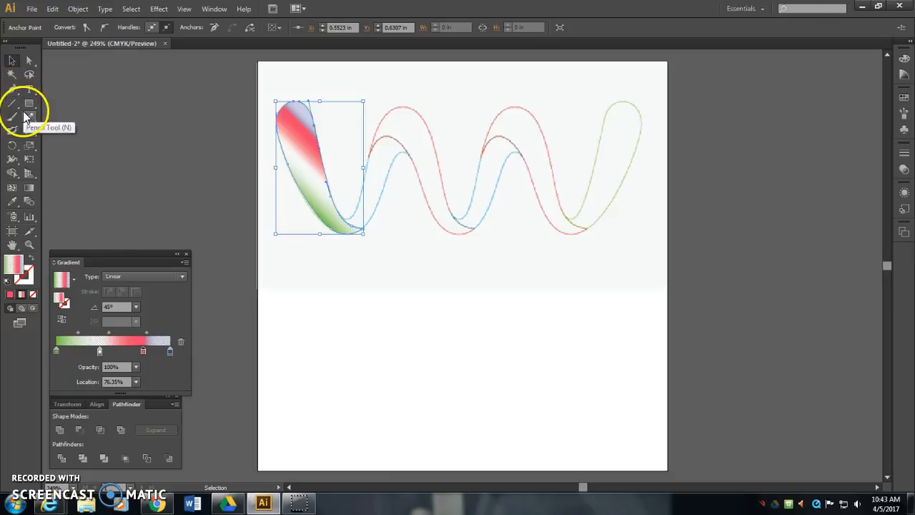
{"action": "left_click", "coordinate": [29, 116]}
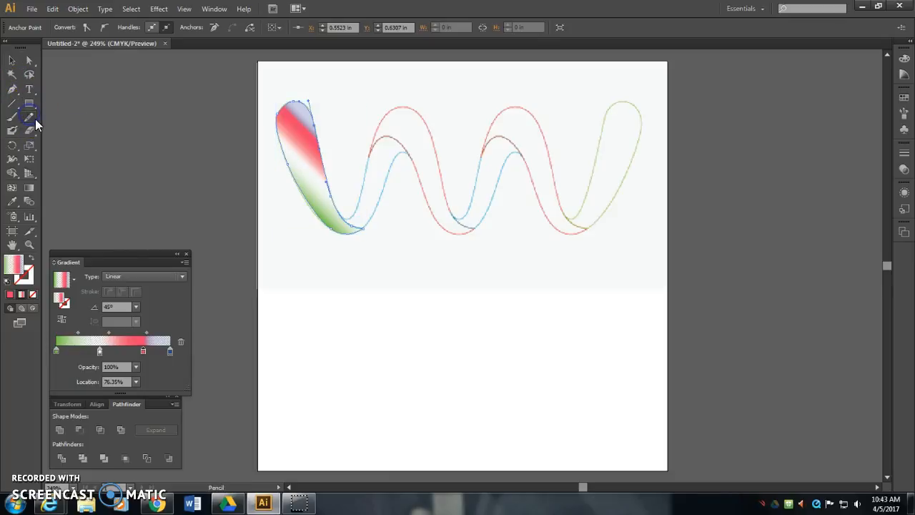
{"action": "left_click", "coordinate": [348, 218]}
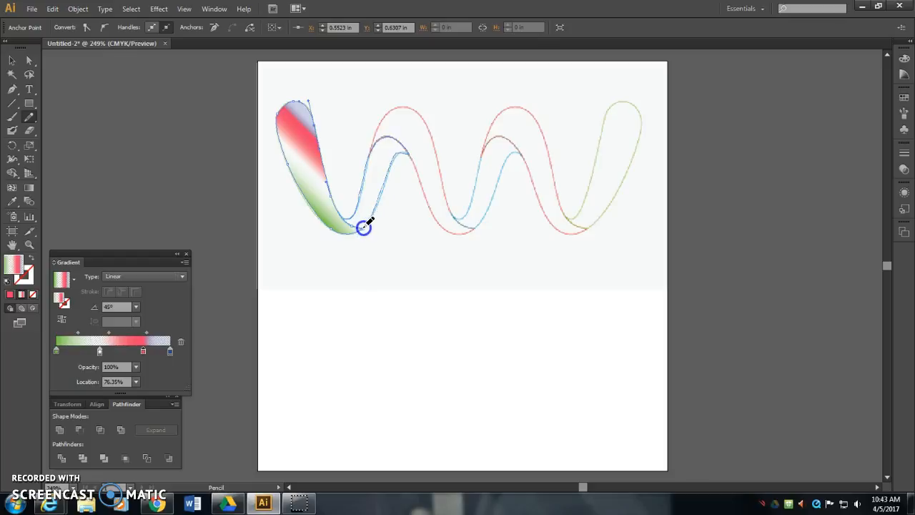
{"action": "left_click_drag", "start_coordinate": [345, 220], "coordinate": [343, 217]}
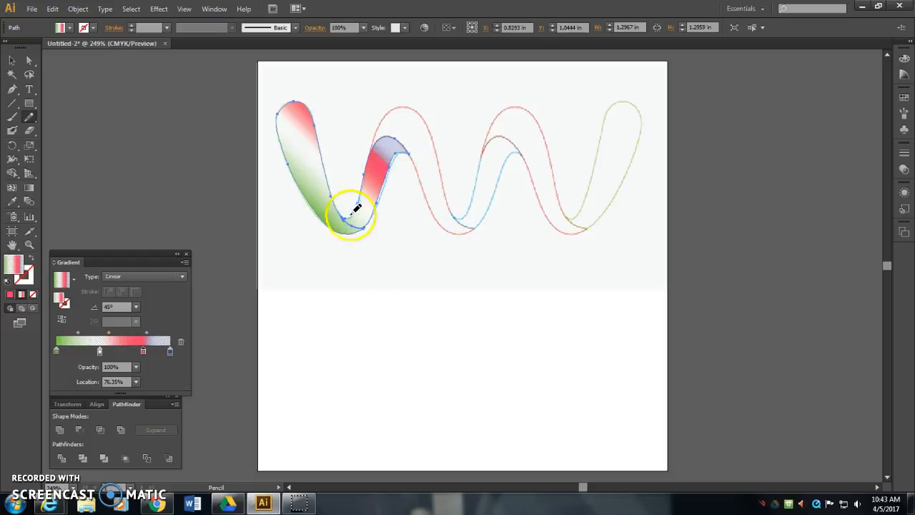
- Smooth the edges of the pencil-traced blue segment with the Smooth tool, and undo the last smoothing stroke
{"action": "key", "text": "ctrl+plus"}
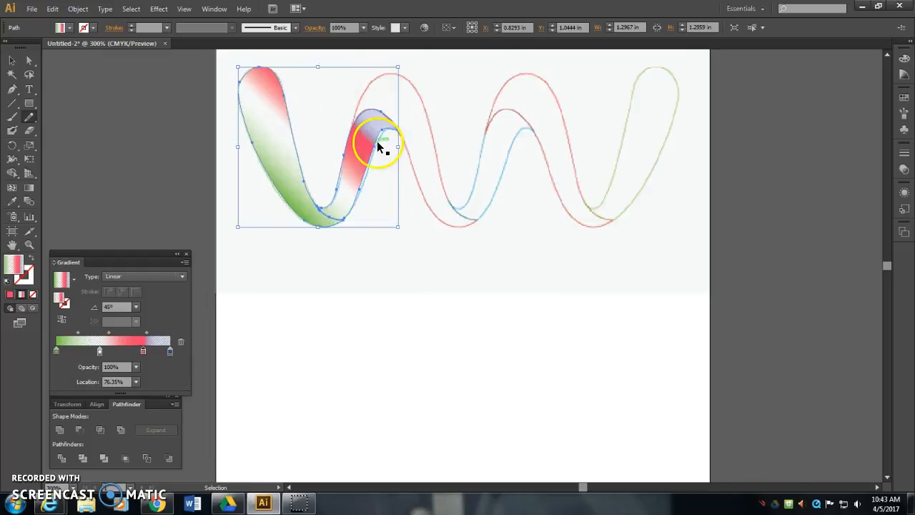
{"action": "key", "text": "ctrl+plus"}
{"action": "left_click_drag", "start_coordinate": [381, 143], "coordinate": [394, 243]}
{"action": "left_click", "coordinate": [30, 116]}
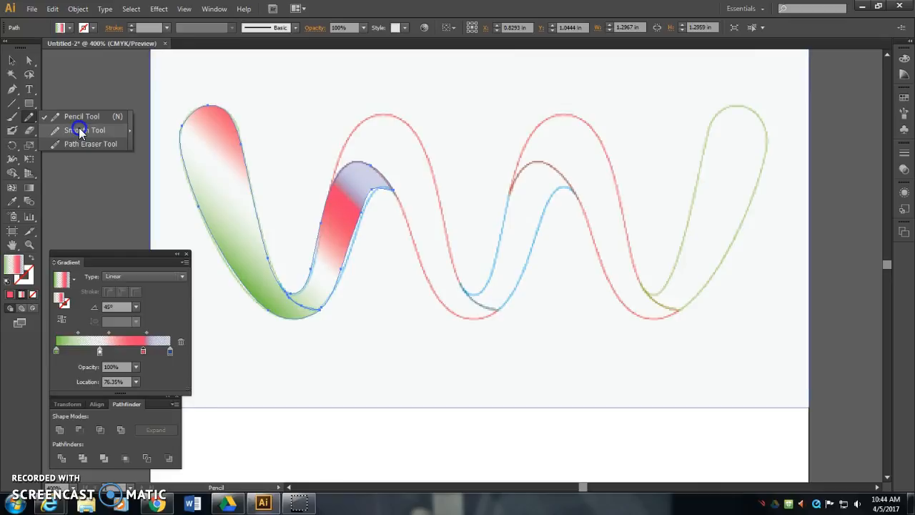
{"action": "left_click", "coordinate": [79, 127]}
{"action": "mouse_move", "coordinate": [325, 300]}
{"action": "left_mouse_down"}
{"action": "mouse_move", "coordinate": [286, 286]}
{"action": "mouse_move", "coordinate": [307, 302]}
{"action": "mouse_move", "coordinate": [329, 288]}
{"action": "mouse_move", "coordinate": [353, 229]}
{"action": "left_mouse_up"}
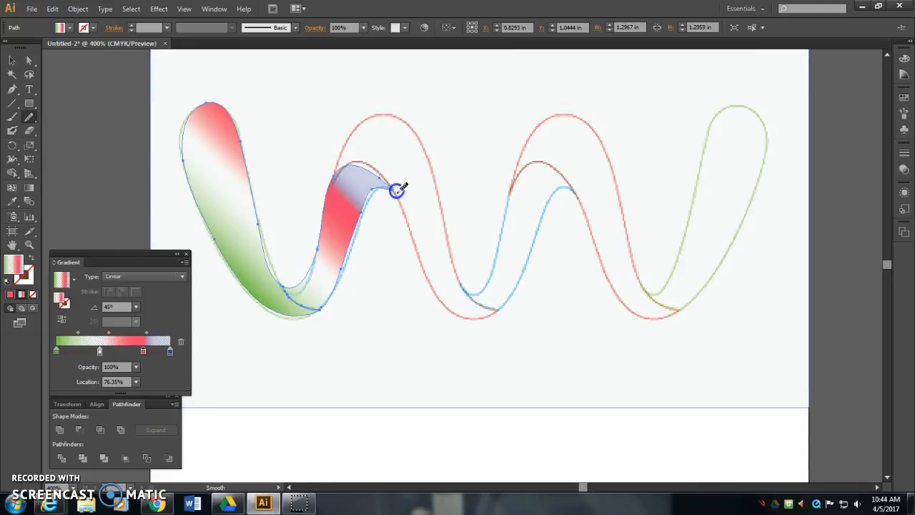
{"action": "mouse_move", "coordinate": [393, 188]}
{"action": "left_mouse_down"}
{"action": "mouse_move", "coordinate": [372, 167]}
{"action": "mouse_move", "coordinate": [335, 174]}
{"action": "mouse_move", "coordinate": [288, 290]}
{"action": "left_mouse_up"}
{"action": "mouse_move", "coordinate": [396, 264]}
{"action": "left_mouse_down"}
{"action": "mouse_move", "coordinate": [307, 305]}
{"action": "mouse_move", "coordinate": [280, 279]}
{"action": "mouse_move", "coordinate": [339, 321]}
{"action": "left_mouse_up"}
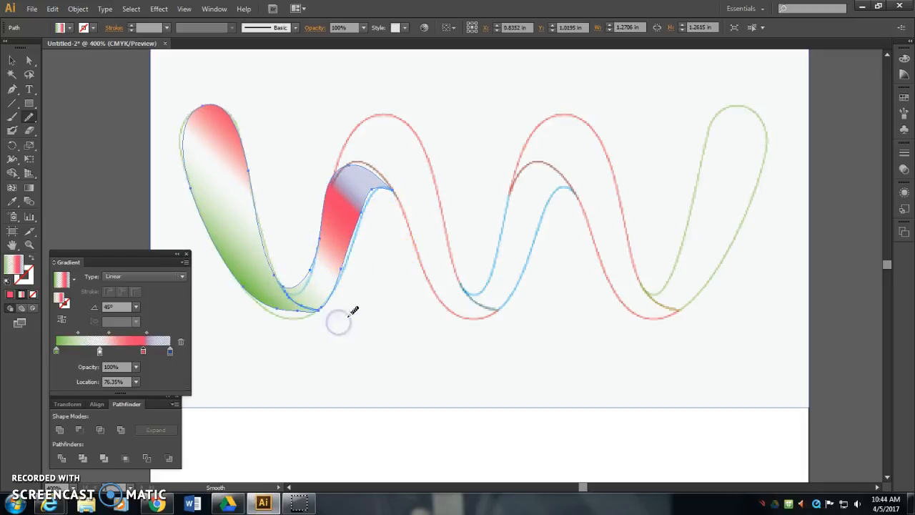
{"action": "key", "text": "ctrl+z"}
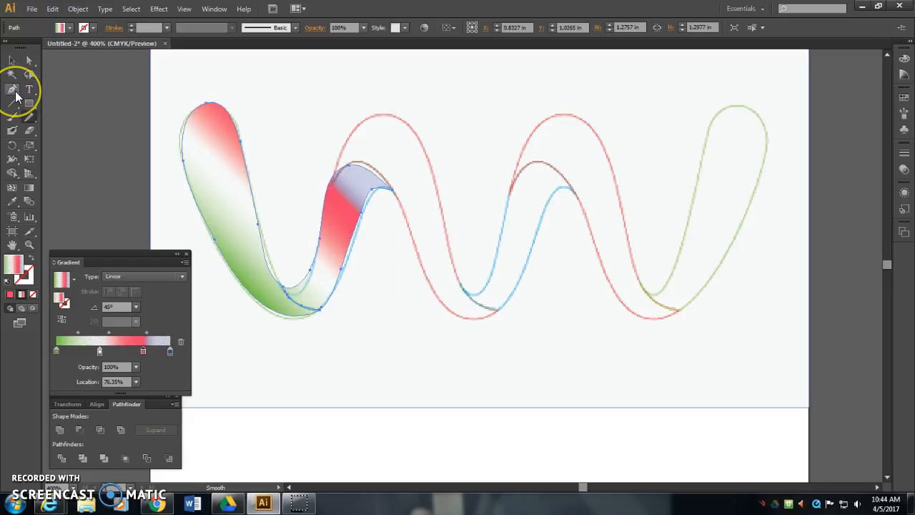
- Delete the extra anchor point on the lower right edge of the filled blue segment, beside its red band
{"action": "left_click", "coordinate": [15, 92]}
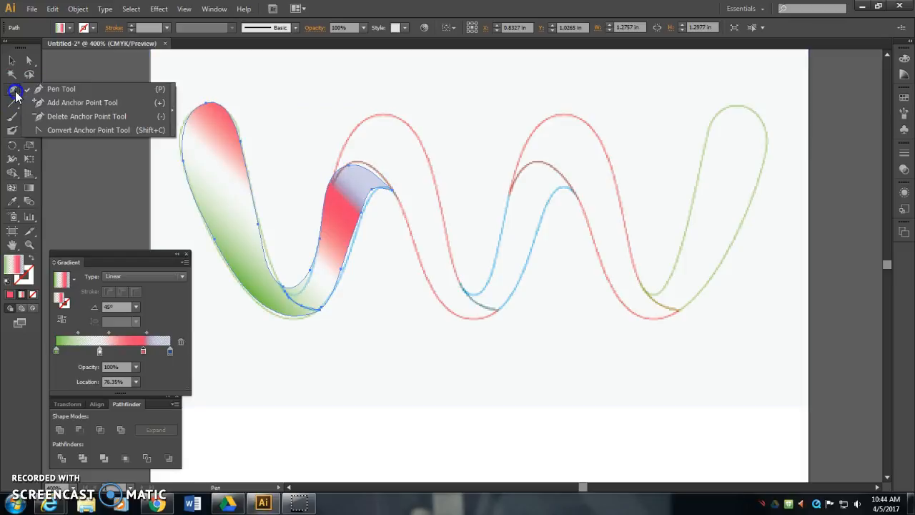
{"action": "left_click", "coordinate": [65, 117]}
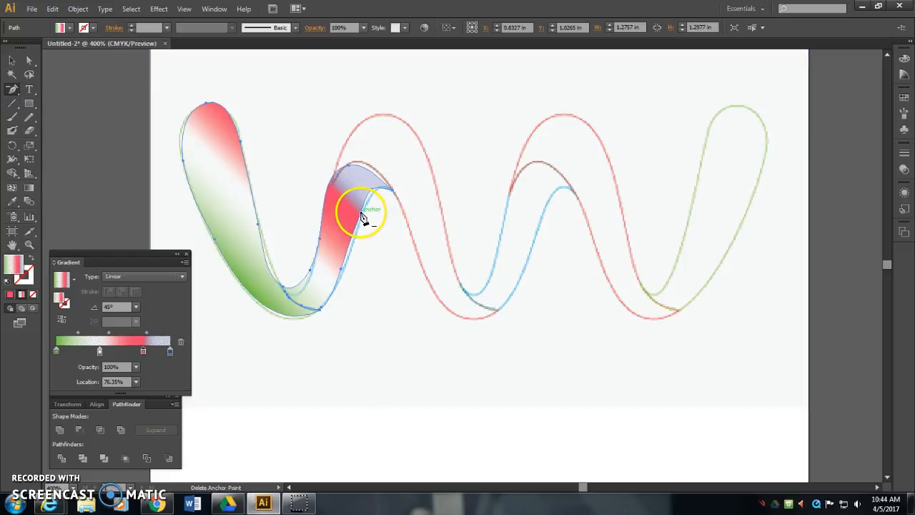
{"action": "left_click", "coordinate": [13, 90]}
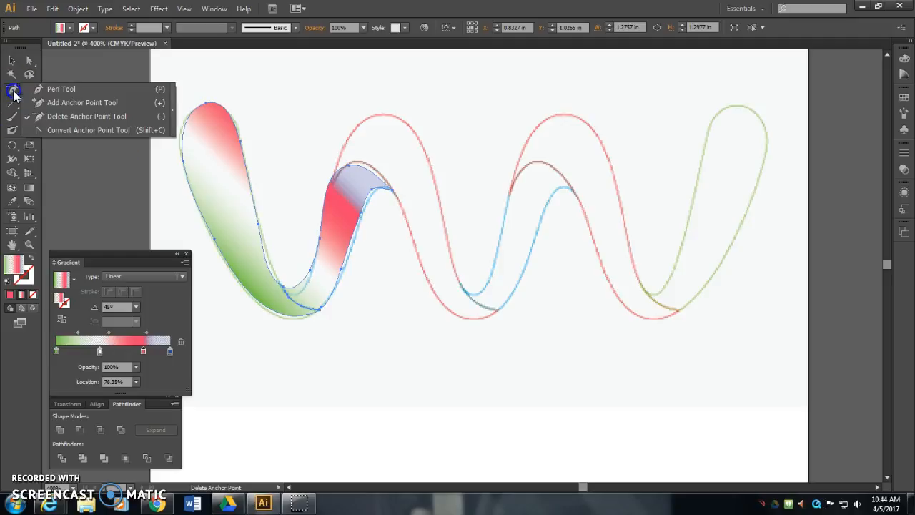
{"action": "left_click", "coordinate": [62, 118]}
{"action": "left_click", "coordinate": [360, 213]}
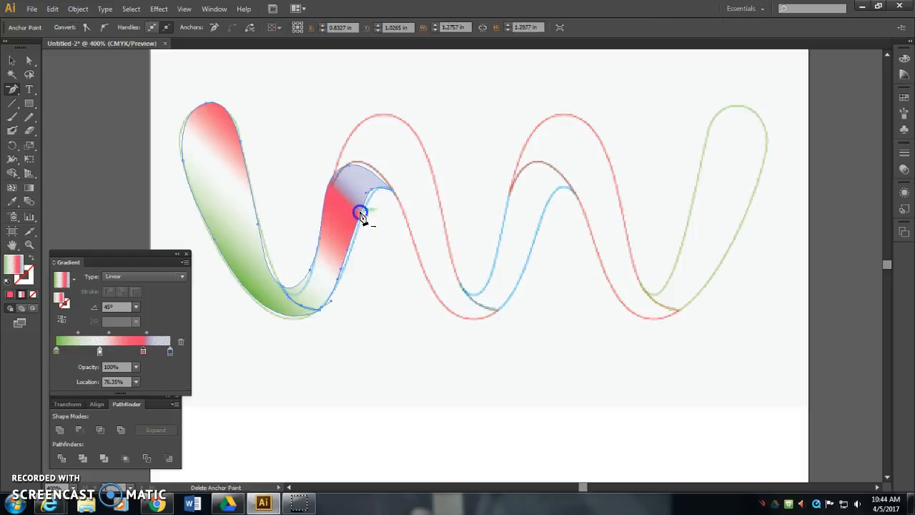
- Adjust the anchor points and handles of the filled shape with Direct Selection so its edges follow the template's outline
{"action": "left_click", "coordinate": [30, 61]}
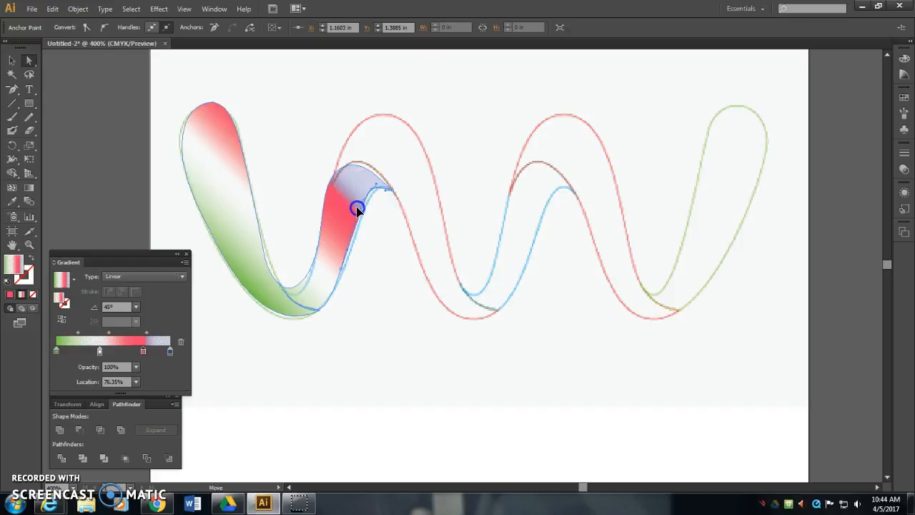
{"action": "left_click_drag", "start_coordinate": [374, 194], "coordinate": [373, 198]}
{"action": "left_click_drag", "start_coordinate": [353, 165], "coordinate": [356, 163]}
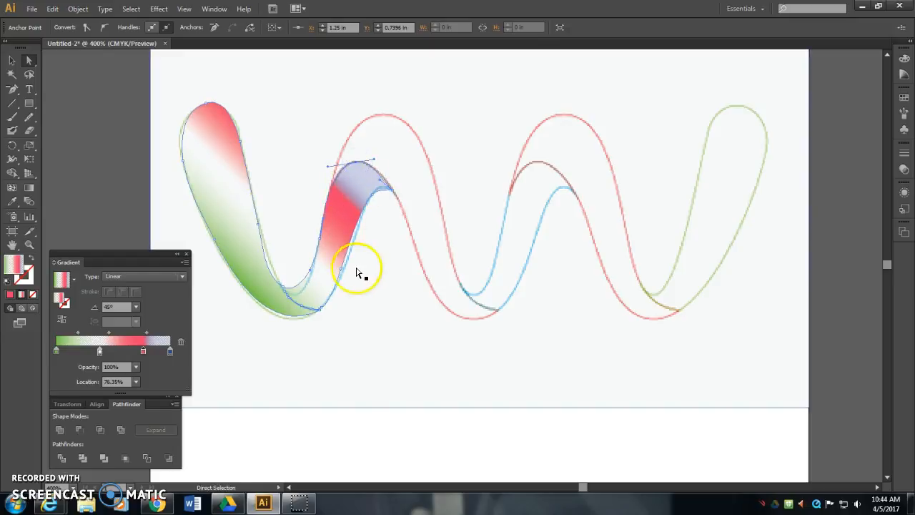
{"action": "left_click_drag", "start_coordinate": [342, 271], "coordinate": [299, 292]}
{"action": "left_click_drag", "start_coordinate": [319, 261], "coordinate": [304, 294]}
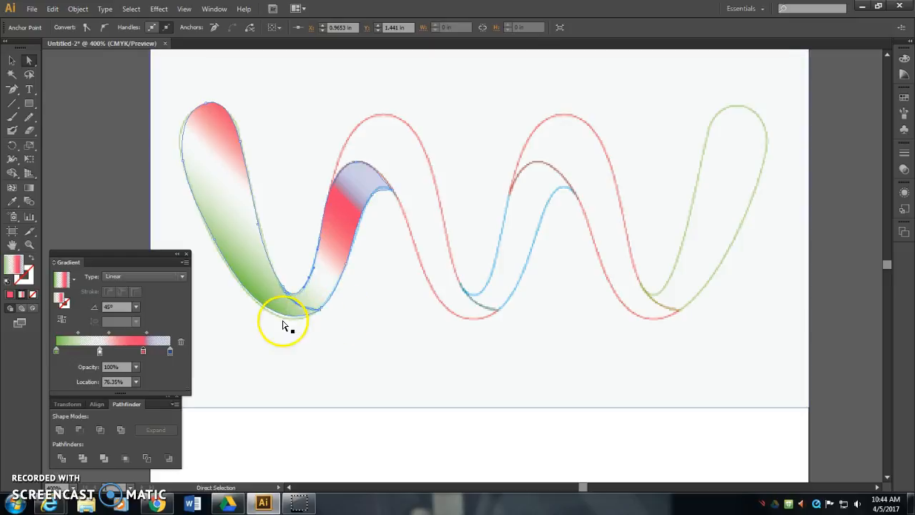
{"action": "left_click", "coordinate": [288, 316]}
{"action": "left_click_drag", "start_coordinate": [270, 339], "coordinate": [267, 341]}
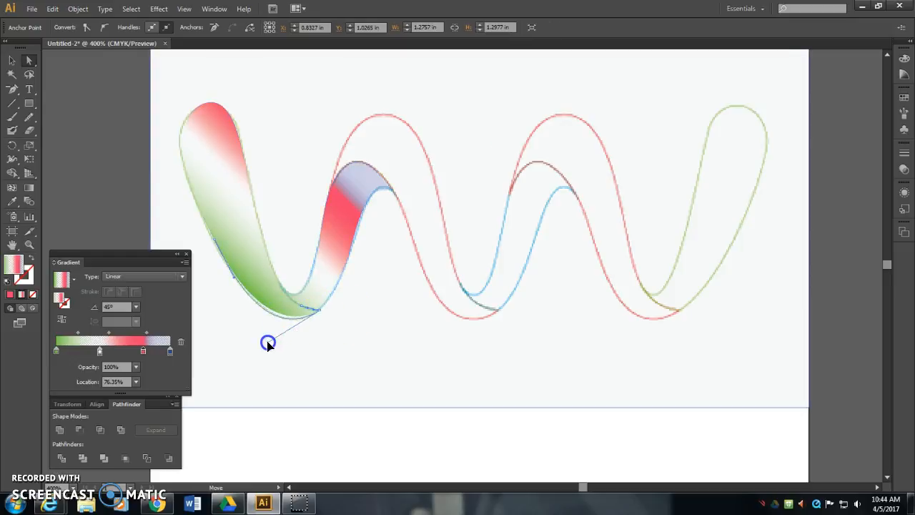
- Move the template image straight down to about Y 2.34 in, leaving the gradient-filled shape above it
{"action": "left_click", "coordinate": [368, 331]}
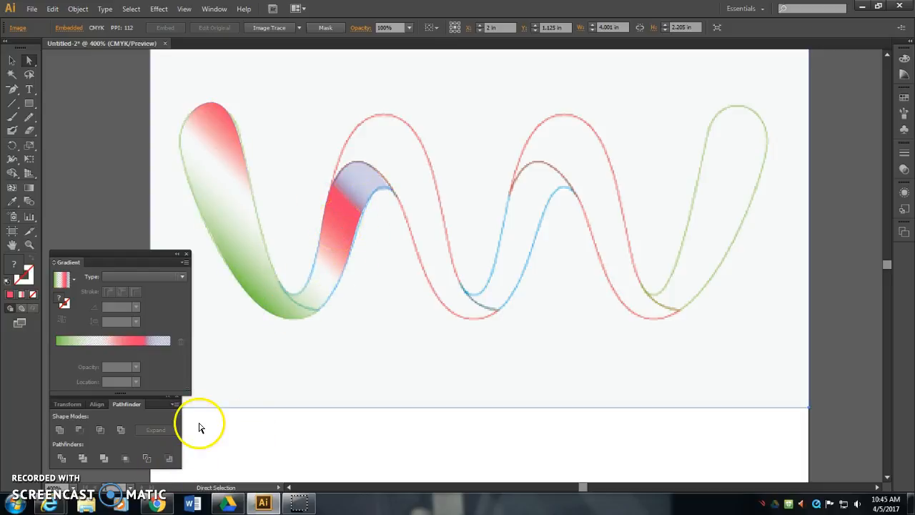
{"action": "left_click", "coordinate": [488, 342]}
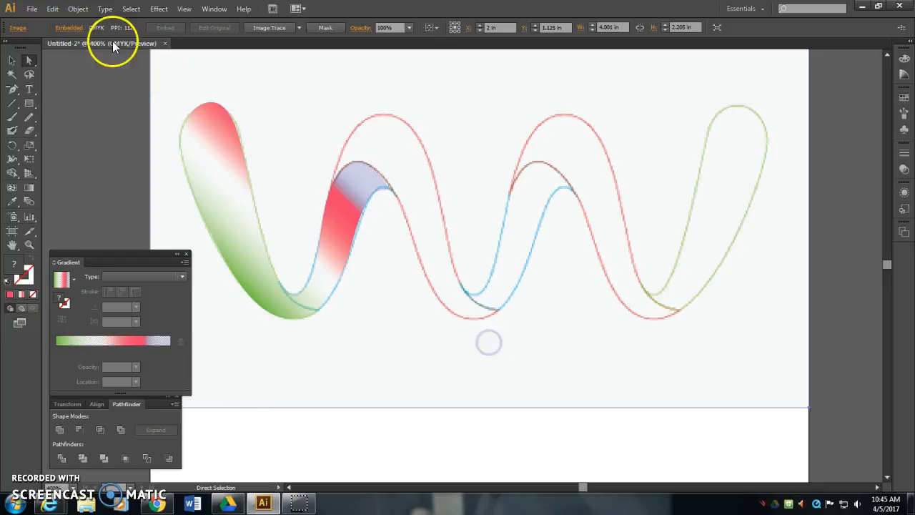
{"action": "left_click", "coordinate": [9, 62]}
{"action": "mouse_move", "coordinate": [515, 197]}
{"action": "left_mouse_down"}
{"action": "mouse_move", "coordinate": [488, 261]}
{"action": "mouse_move", "coordinate": [494, 382]}
{"action": "left_mouse_up"}
{"action": "scroll", "coordinate": [539, 306], "scroll_direction": "down", "scroll_amount": 5}
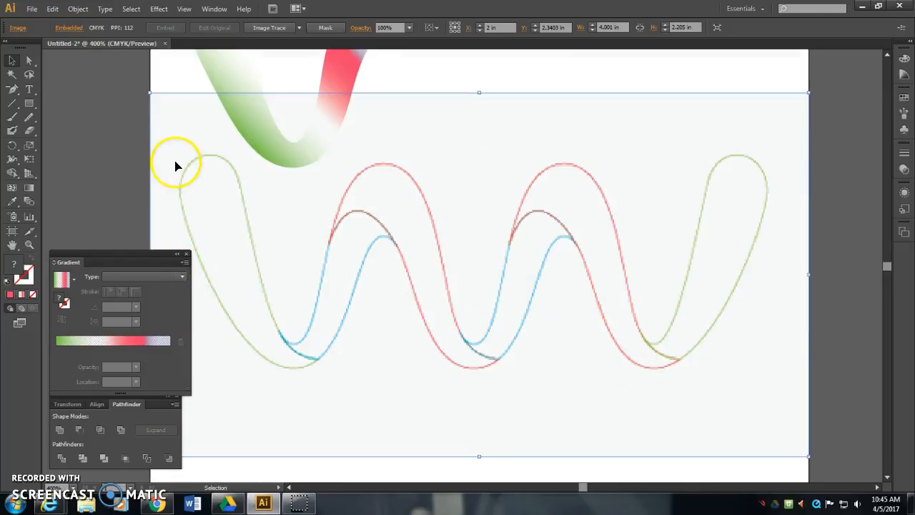
- Start tracing the template's leftmost green loop with the Pen tool, from its top down along its right edge
{"action": "mouse_move", "coordinate": [33, 129]}
{"action": "left_mouse_down"}
{"action": "mouse_move", "coordinate": [73, 130]}
{"action": "mouse_move", "coordinate": [78, 147]}
{"action": "mouse_move", "coordinate": [91, 145]}
{"action": "mouse_move", "coordinate": [17, 128]}
{"action": "left_mouse_up"}
{"action": "left_click_drag", "start_coordinate": [14, 90], "coordinate": [53, 87]}
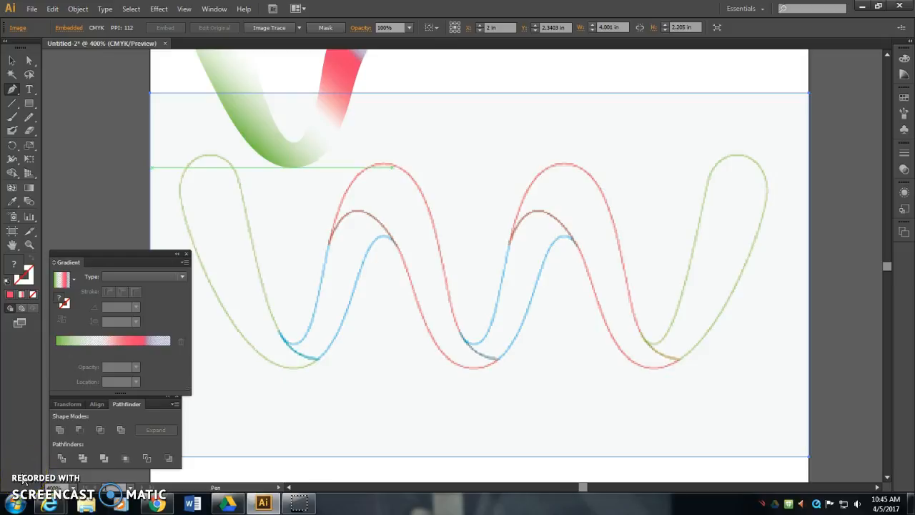
{"action": "left_click", "coordinate": [197, 156]}
{"action": "left_click_drag", "start_coordinate": [233, 166], "coordinate": [241, 189]}
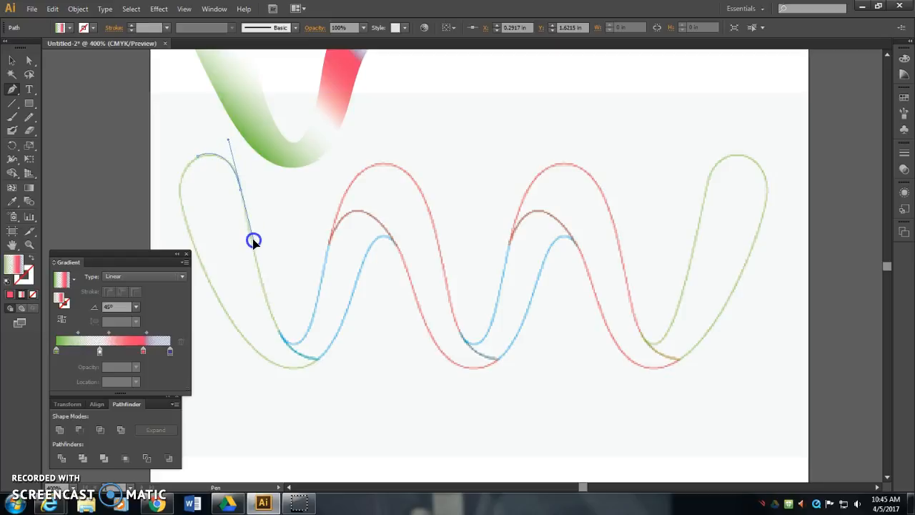
{"action": "left_click_drag", "start_coordinate": [253, 241], "coordinate": [253, 240]}
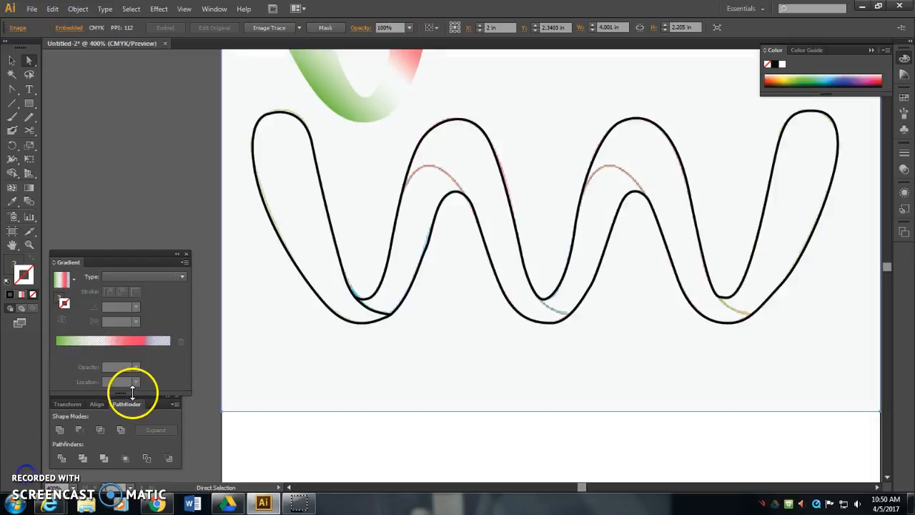
- Cut the wave outline with Scissors at both ends of the template's inner red curve under the first arch
{"action": "left_click", "coordinate": [30, 129]}
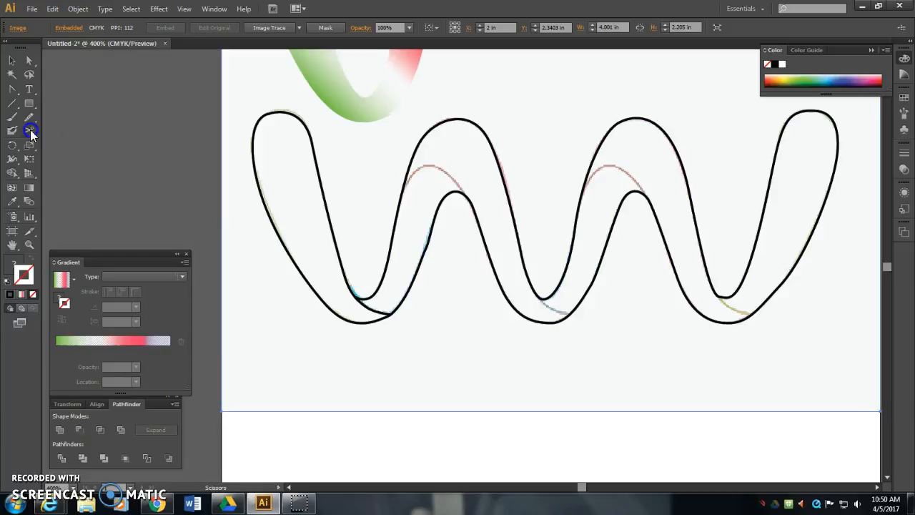
{"action": "left_click", "coordinate": [77, 129]}
{"action": "left_click", "coordinate": [22, 133]}
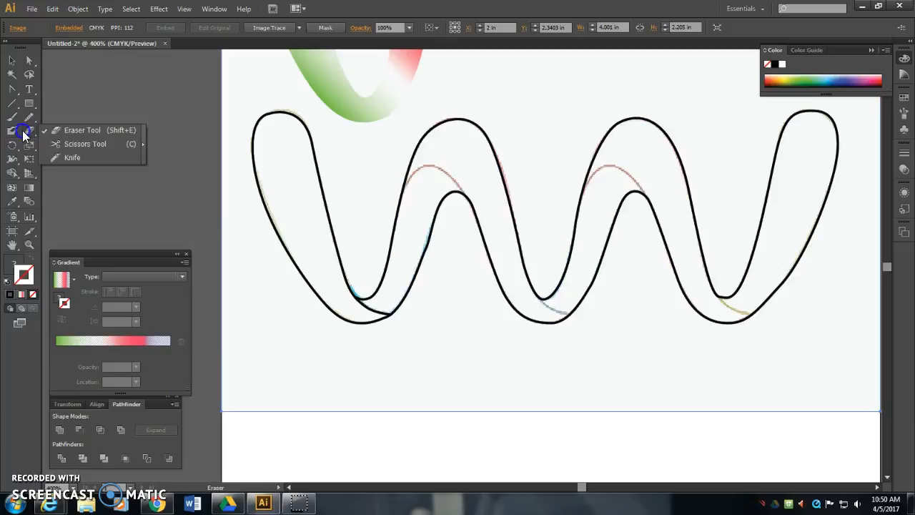
{"action": "left_click", "coordinate": [79, 143]}
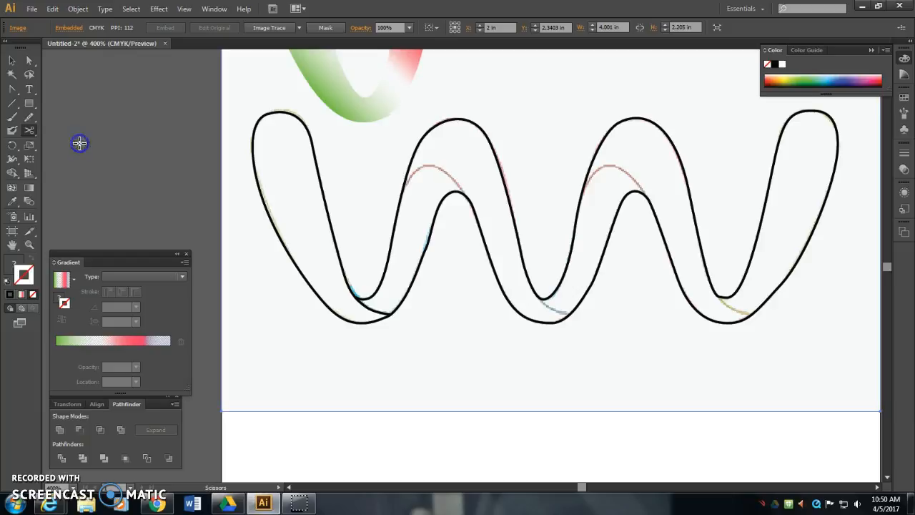
{"action": "left_click", "coordinate": [402, 190]}
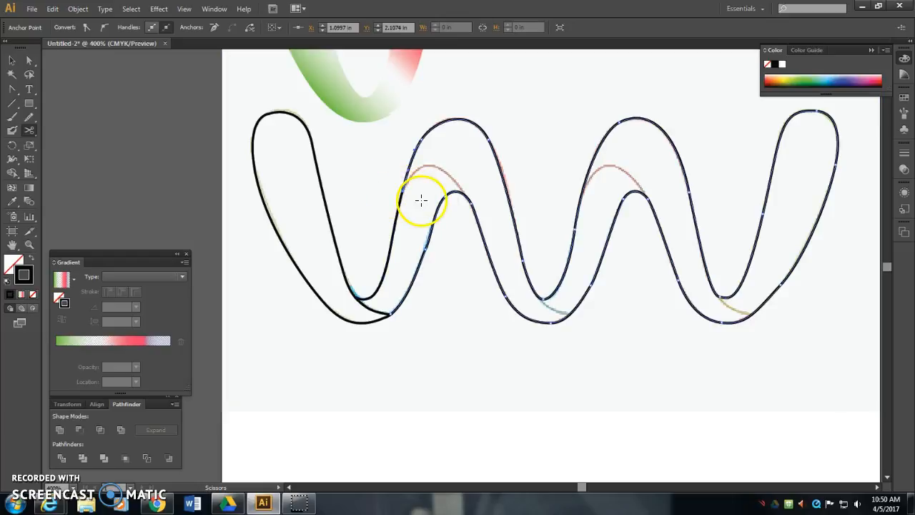
{"action": "left_click", "coordinate": [468, 199]}
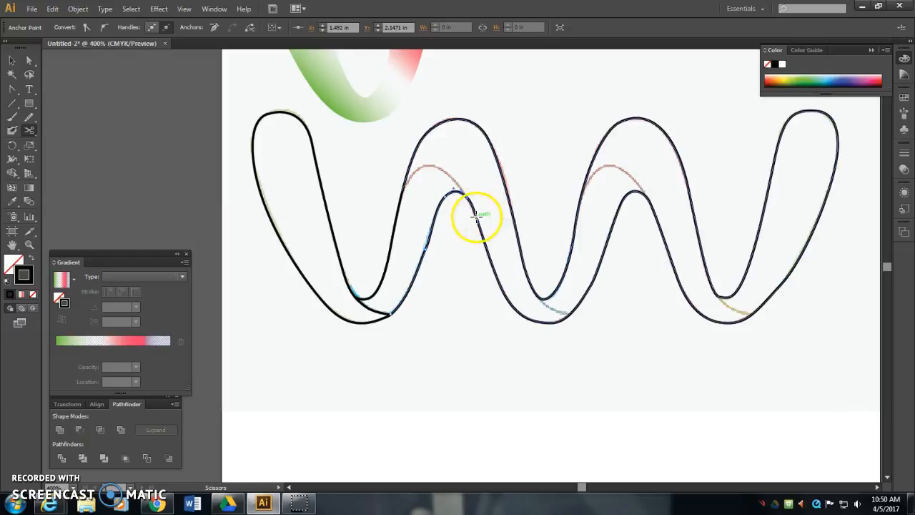
- Select the two cut end anchors on either side of the first arch and join them with a straight segment
{"action": "left_click", "coordinate": [29, 61]}
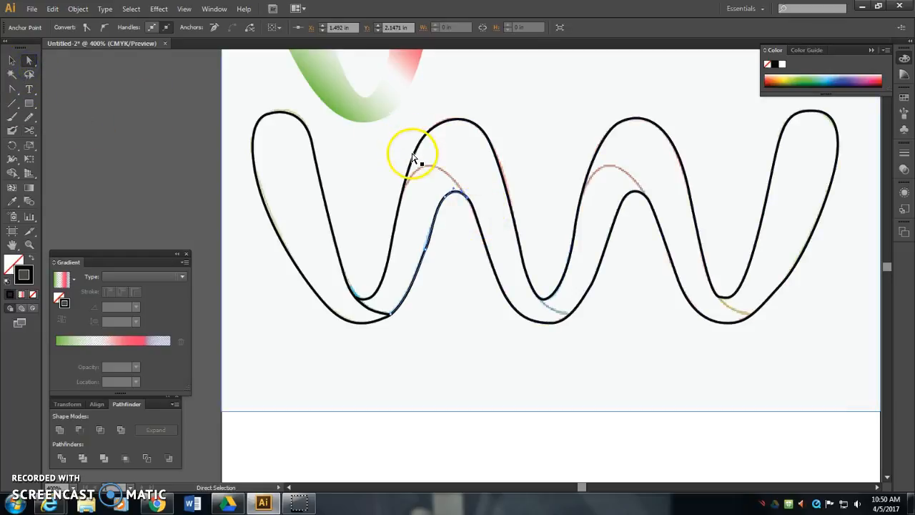
{"action": "left_click", "coordinate": [414, 154]}
{"action": "left_click", "coordinate": [403, 191]}
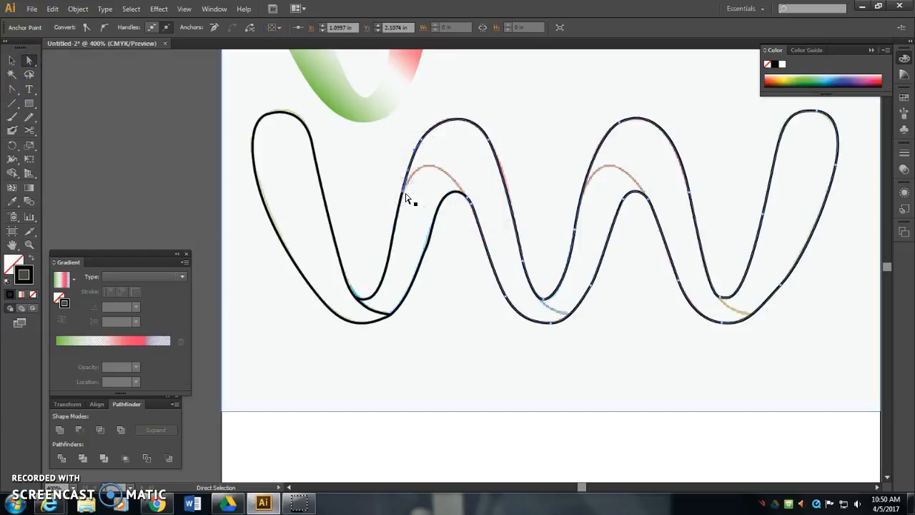
{"action": "left_click", "coordinate": [374, 190]}
{"action": "left_click", "coordinate": [29, 61]}
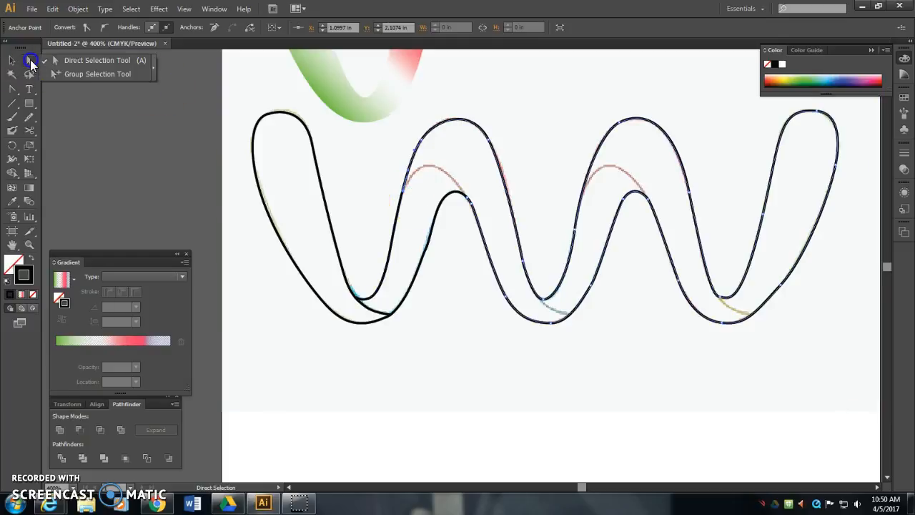
{"action": "left_click", "coordinate": [347, 174]}
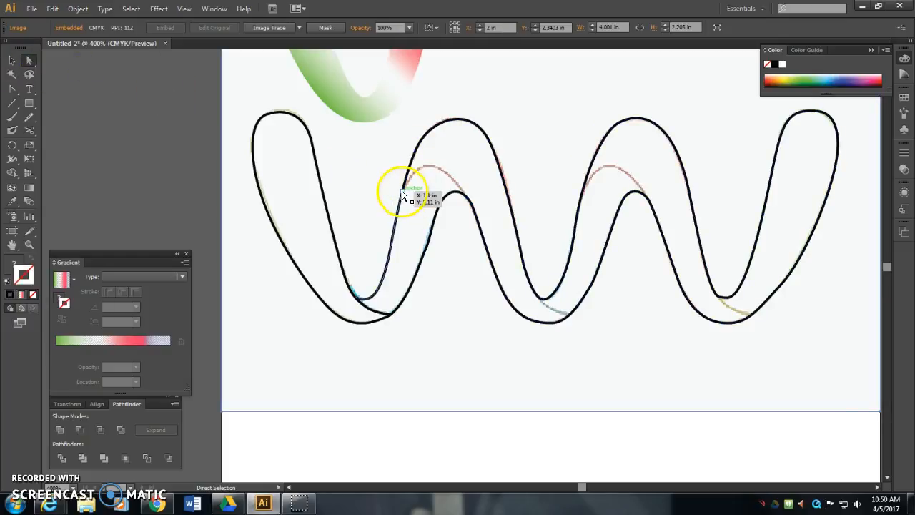
{"action": "left_click", "coordinate": [403, 191]}
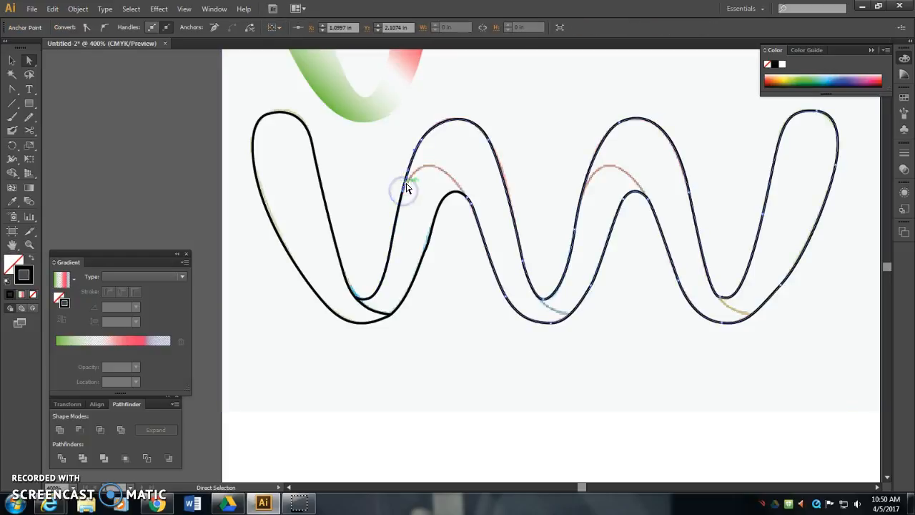
{"action": "left_click", "coordinate": [470, 202]}
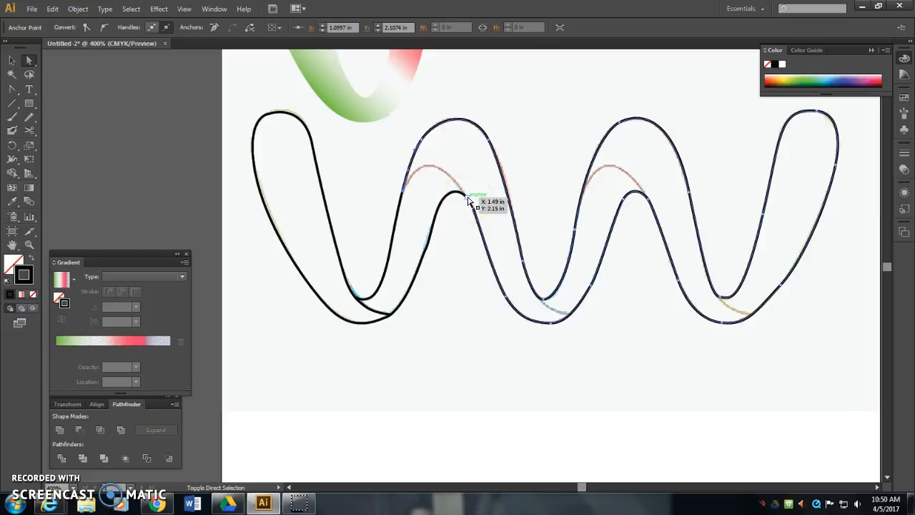
{"action": "left_click", "coordinate": [468, 200], "text": "shift"}
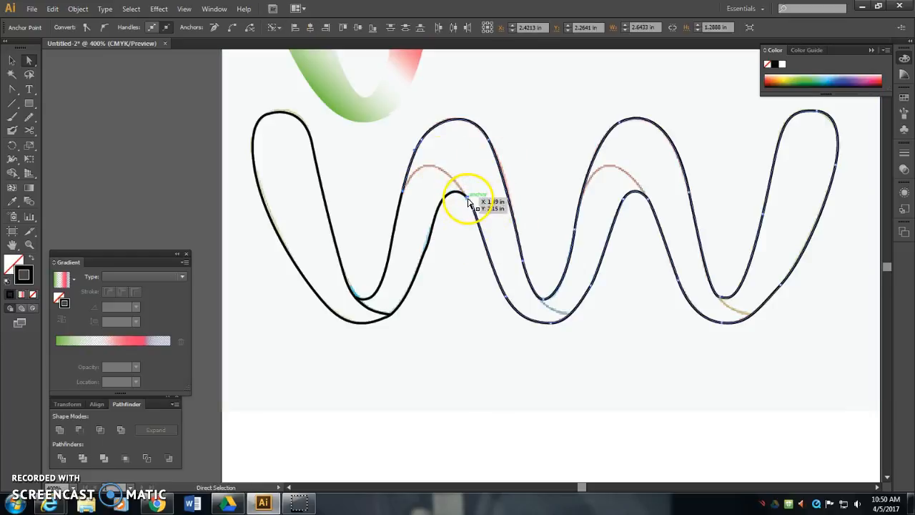
{"action": "right_click", "coordinate": [468, 203]}
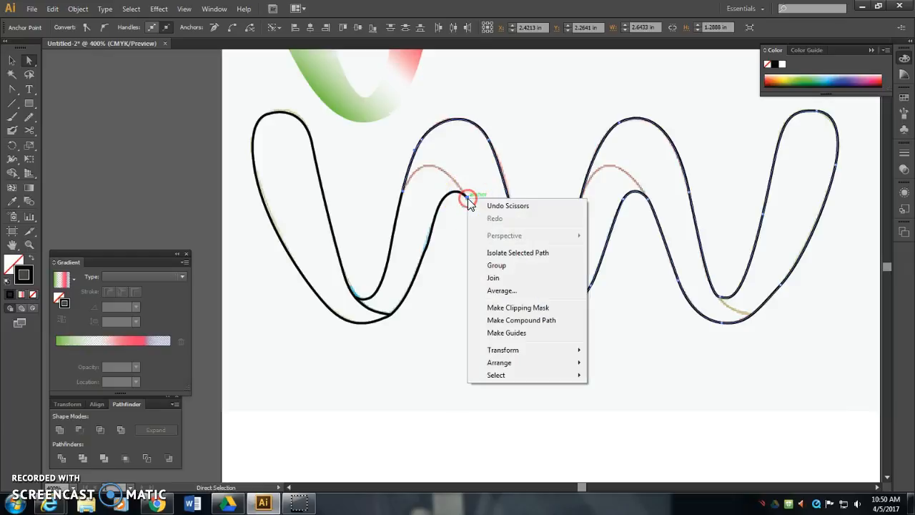
{"action": "left_click", "coordinate": [501, 279]}
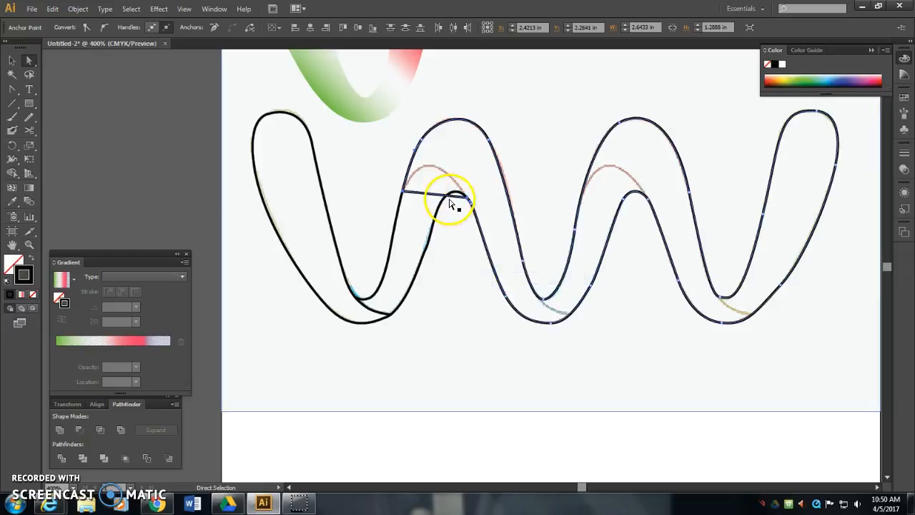
- Add an anchor point midway on the first arch's joining line and raise it to about X 1.26 in, Y 1.95 in, at the red curve's crest
{"action": "mouse_move", "coordinate": [443, 203]}
{"action": "left_mouse_down"}
{"action": "mouse_move", "coordinate": [423, 198]}
{"action": "mouse_move", "coordinate": [445, 202]}
{"action": "mouse_move", "coordinate": [424, 202]}
{"action": "mouse_move", "coordinate": [433, 198]}
{"action": "left_mouse_up"}
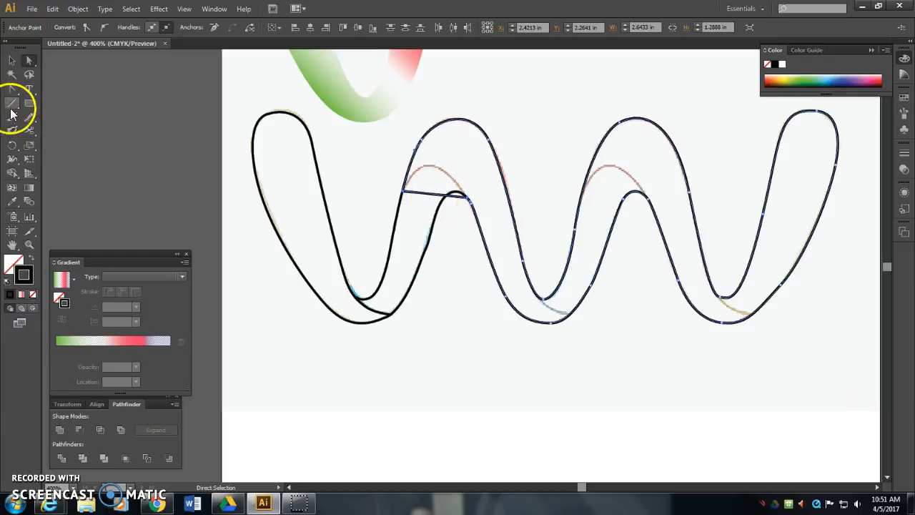
{"action": "left_click_drag", "start_coordinate": [13, 90], "coordinate": [60, 104]}
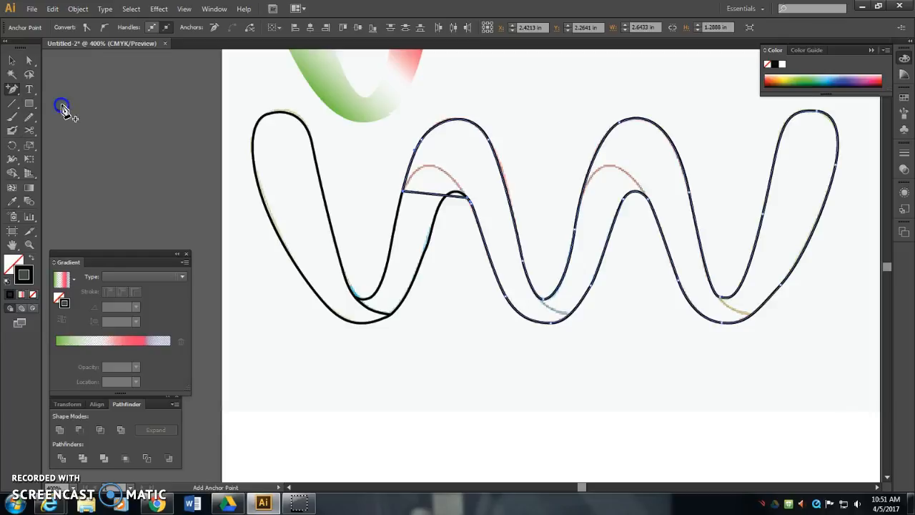
{"action": "left_click", "coordinate": [432, 196]}
{"action": "left_click", "coordinate": [420, 186]}
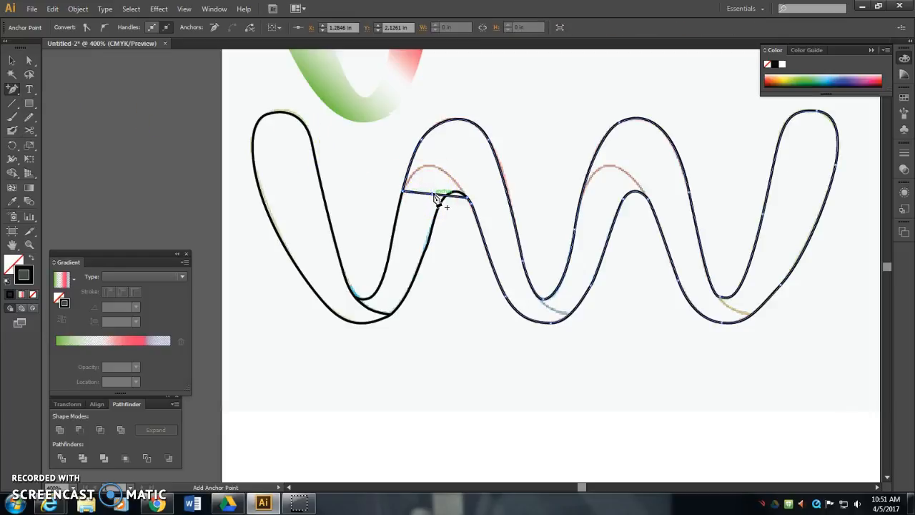
{"action": "left_click_drag", "start_coordinate": [34, 62], "coordinate": [78, 62]}
{"action": "left_click_drag", "start_coordinate": [432, 203], "coordinate": [428, 168]}
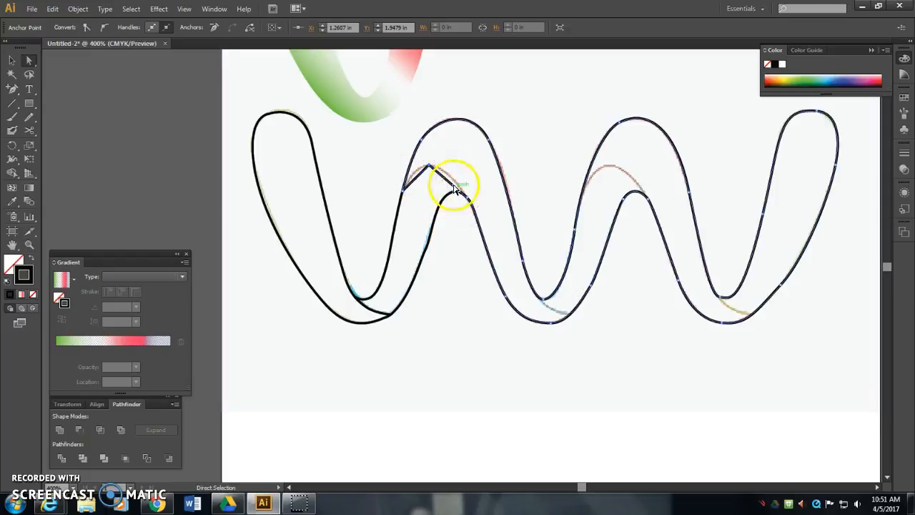
- Convert the raised anchor into a smooth point with horizontal handles so the segment follows the first arch's inner red curve
{"action": "left_click", "coordinate": [11, 91]}
{"action": "left_click_drag", "start_coordinate": [11, 91], "coordinate": [70, 129]}
{"action": "left_click_drag", "start_coordinate": [429, 166], "coordinate": [451, 169]}
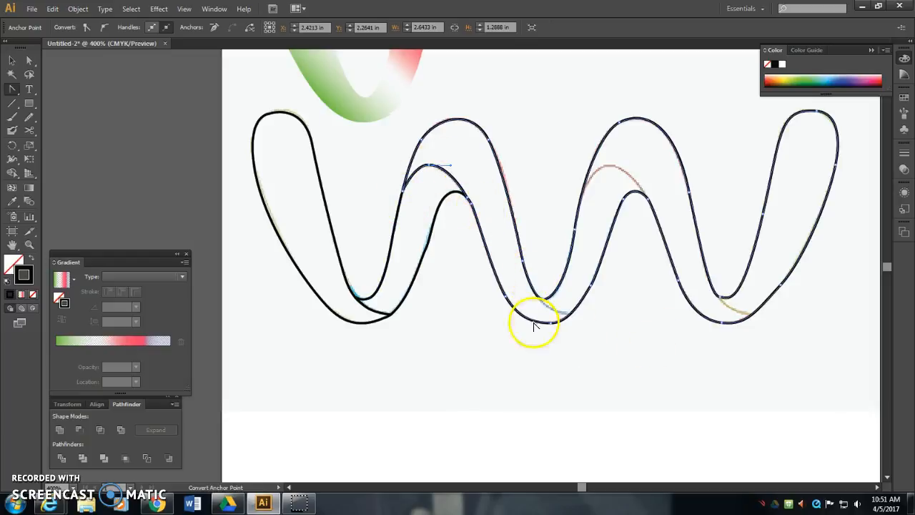
- Cut the outline with Scissors at both ends of the template's short overlap line in the middle trough
{"action": "double_click", "coordinate": [15, 123]}
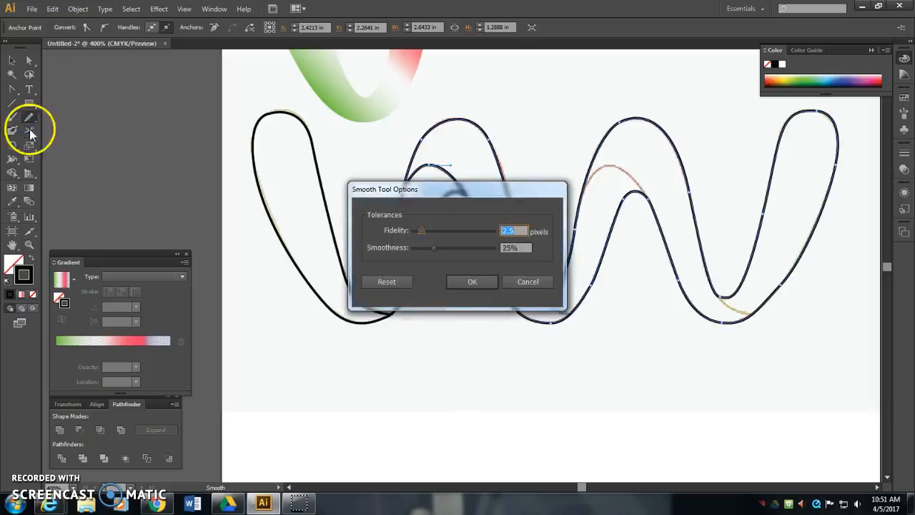
{"action": "left_click", "coordinate": [522, 284]}
{"action": "left_click_drag", "start_coordinate": [31, 134], "coordinate": [75, 143]}
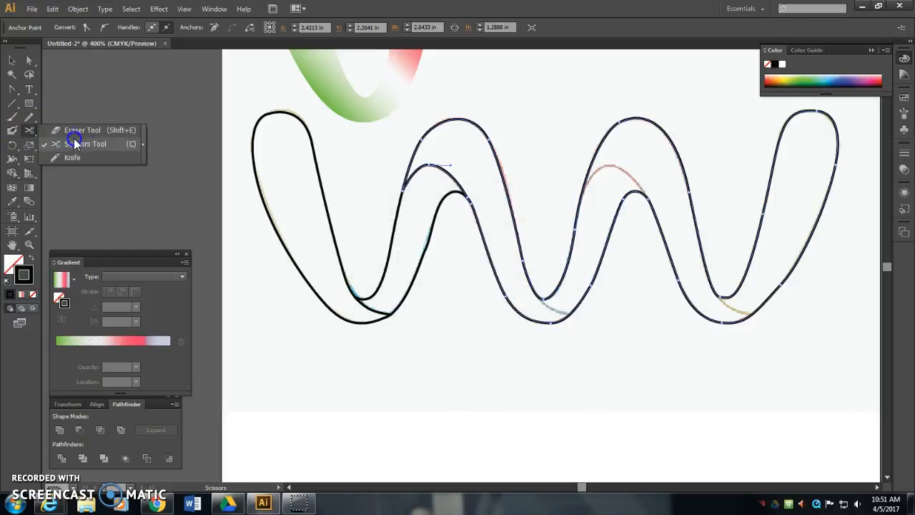
{"action": "left_click", "coordinate": [538, 296]}
{"action": "left_click", "coordinate": [571, 313]}
- Join the two cut end anchors at the middle trough to close the segment
{"action": "left_click", "coordinate": [31, 63]}
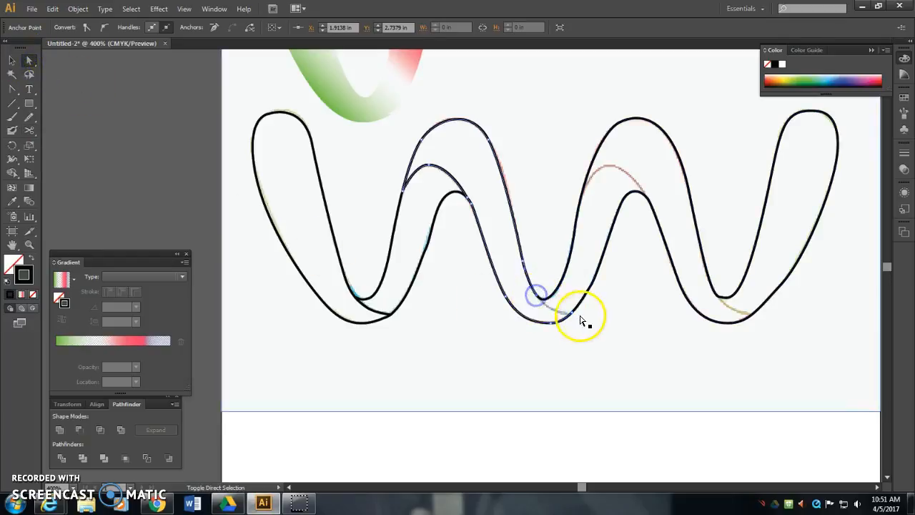
{"action": "left_click", "coordinate": [572, 314]}
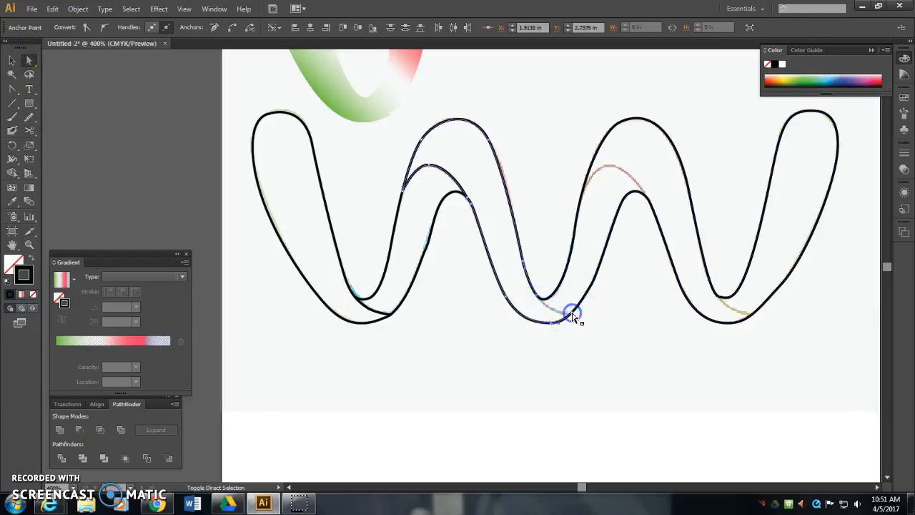
{"action": "right_click", "coordinate": [536, 297]}
{"action": "left_click", "coordinate": [588, 373]}
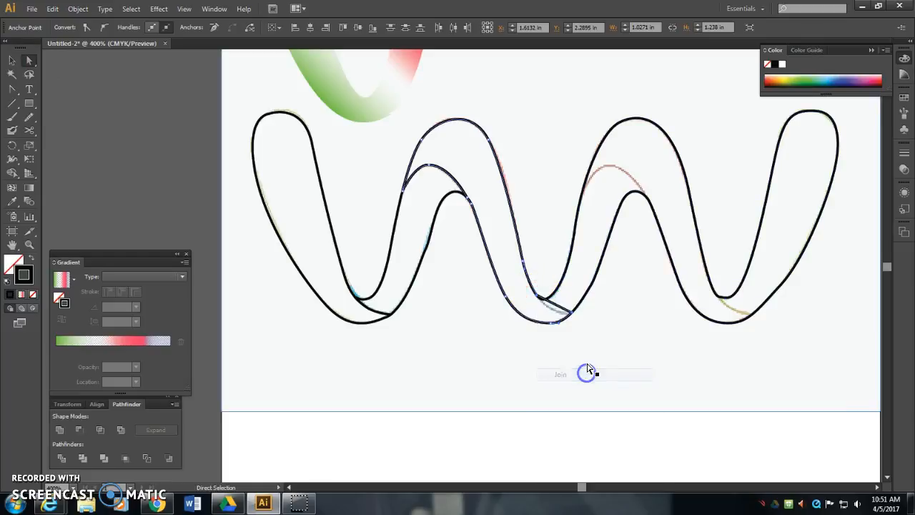
- Add an anchor point midway on the middle trough's joining line and move it to about X 2 in, Y 2.82 in, onto the template's curve
{"action": "left_click_drag", "start_coordinate": [12, 89], "coordinate": [68, 105]}
{"action": "left_click", "coordinate": [561, 311]}
{"action": "left_click_drag", "start_coordinate": [13, 89], "coordinate": [45, 90]}
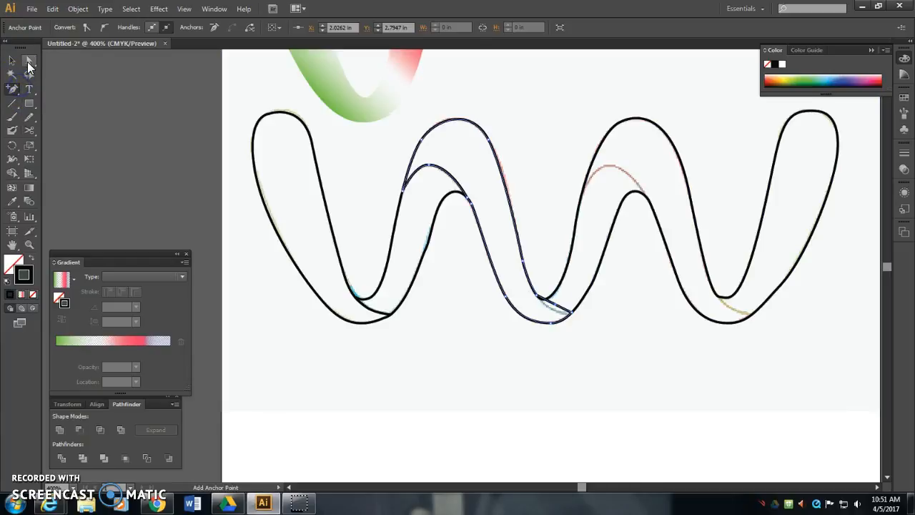
{"action": "left_click", "coordinate": [29, 67]}
{"action": "left_click", "coordinate": [108, 96]}
{"action": "left_click_drag", "start_coordinate": [559, 307], "coordinate": [552, 309]}
- Convert the middle trough's new corner anchor into a smooth point so the closing edge curves along the template
{"action": "key", "text": "ctrl+plus"}
{"action": "key", "text": "ctrl+plus"}
{"action": "key", "text": "ctrl+plus"}
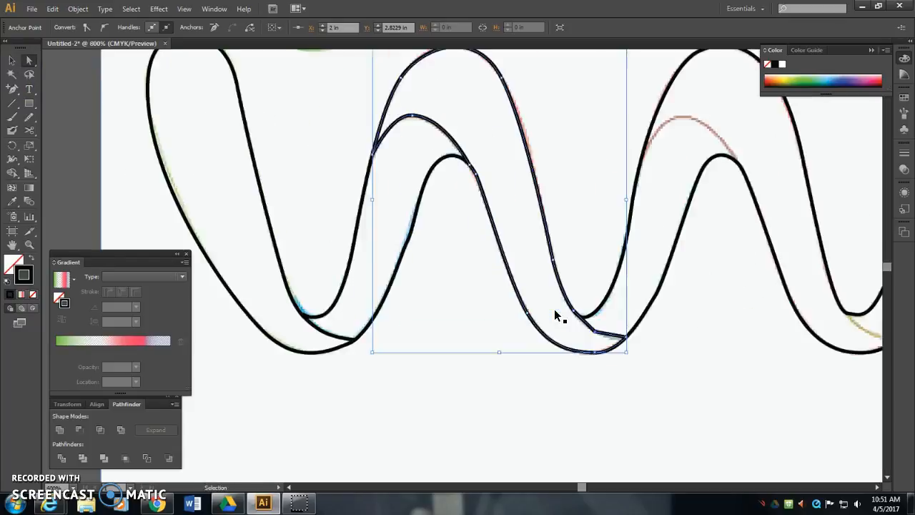
{"action": "left_click_drag", "start_coordinate": [639, 308], "coordinate": [482, 227]}
{"action": "left_click", "coordinate": [10, 88]}
{"action": "left_click_drag", "start_coordinate": [10, 88], "coordinate": [61, 127]}
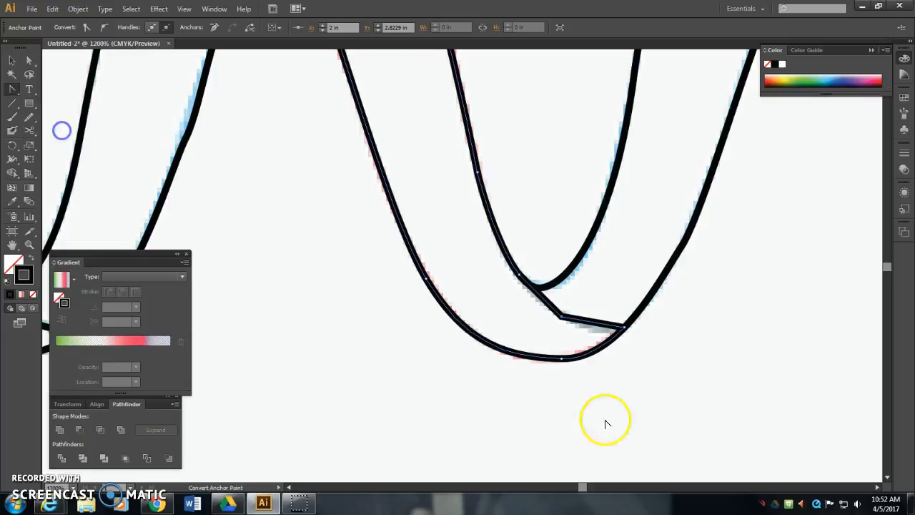
{"action": "left_click_drag", "start_coordinate": [562, 319], "coordinate": [583, 327]}
- Cut the remaining outline with Scissors at both ends of the inner red curve under the second arch
{"action": "key", "text": "space"}
{"action": "left_click_drag", "start_coordinate": [771, 212], "coordinate": [574, 316]}
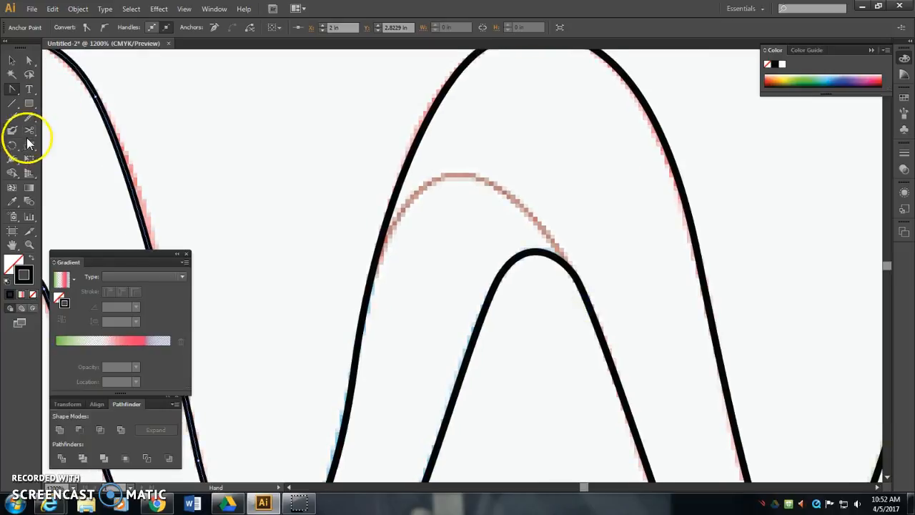
{"action": "left_click", "coordinate": [378, 268]}
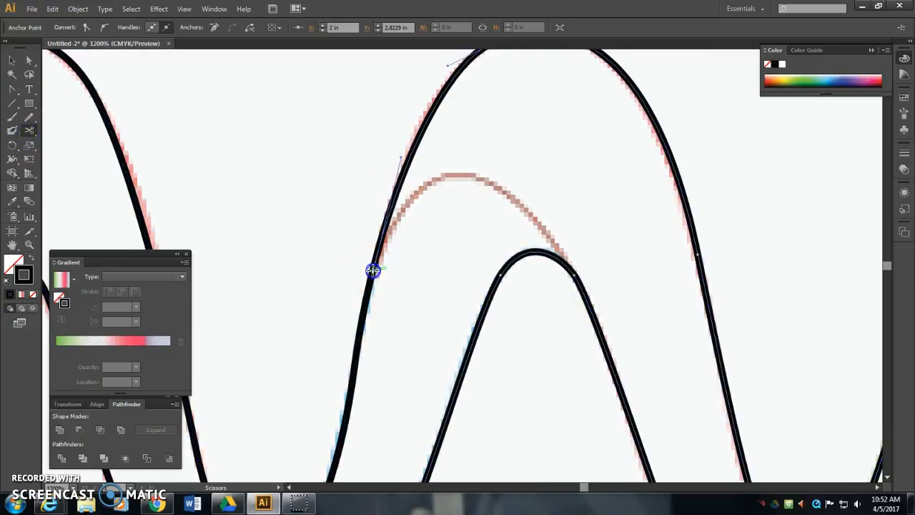
{"action": "left_click", "coordinate": [574, 274]}
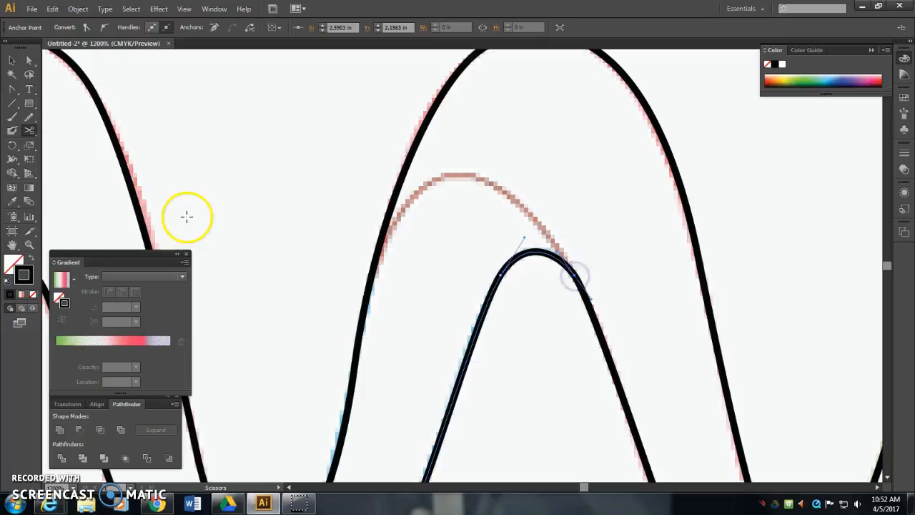
- Select the two cut end anchors beneath the second arch and join them with a straight segment
{"action": "left_click", "coordinate": [29, 60]}
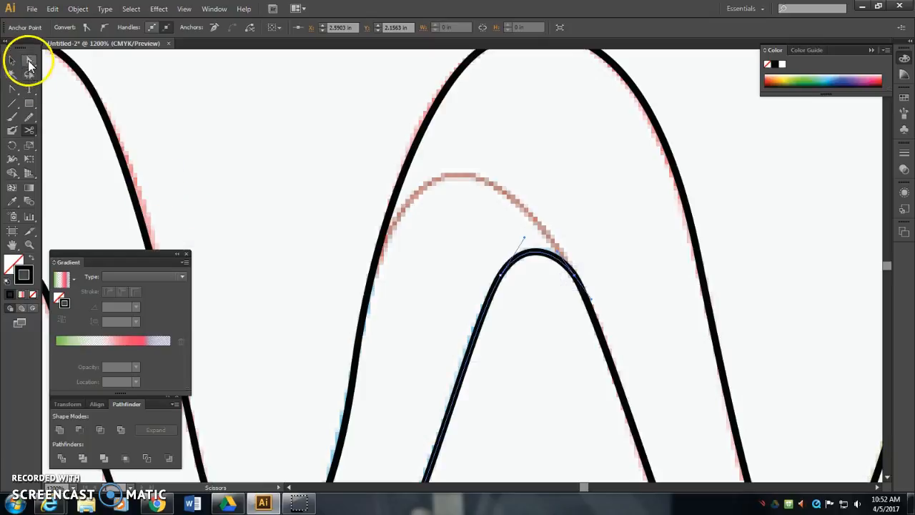
{"action": "left_click", "coordinate": [373, 275]}
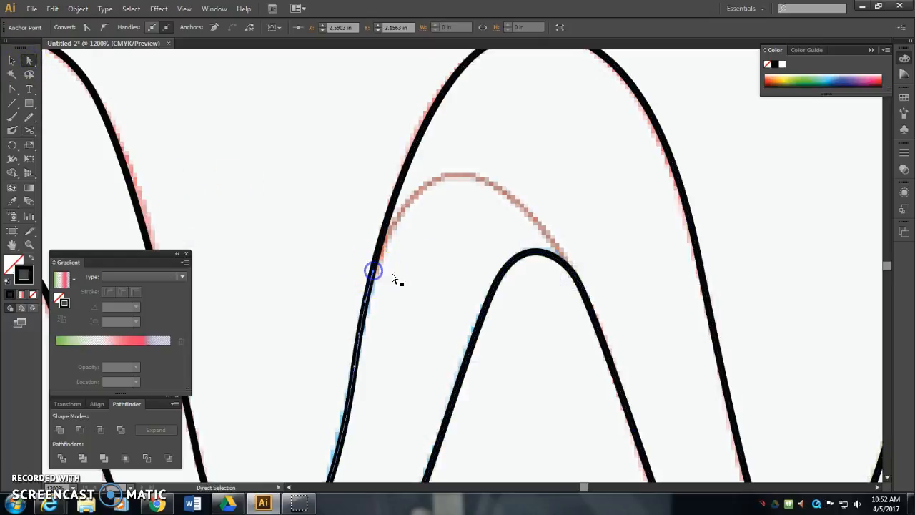
{"action": "left_click", "coordinate": [574, 277], "text": "shift"}
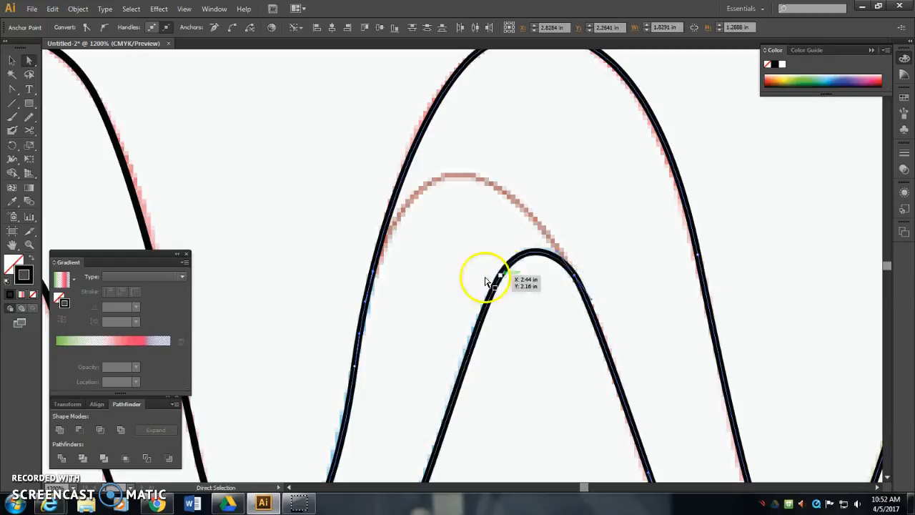
{"action": "right_click", "coordinate": [373, 272]}
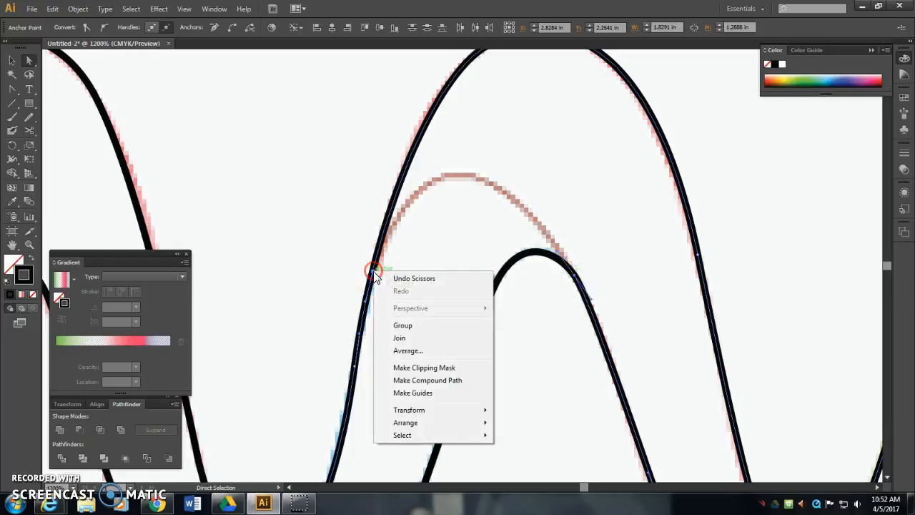
{"action": "left_click", "coordinate": [414, 339]}
- Reshape the second arch's joining line to the template's inner curve by adding an anchor, moved to about X 2.36 in, Y 1.95 in and smoothed
{"action": "left_click_drag", "start_coordinate": [14, 96], "coordinate": [72, 106]}
{"action": "left_click", "coordinate": [473, 274]}
{"action": "left_click", "coordinate": [29, 60]}
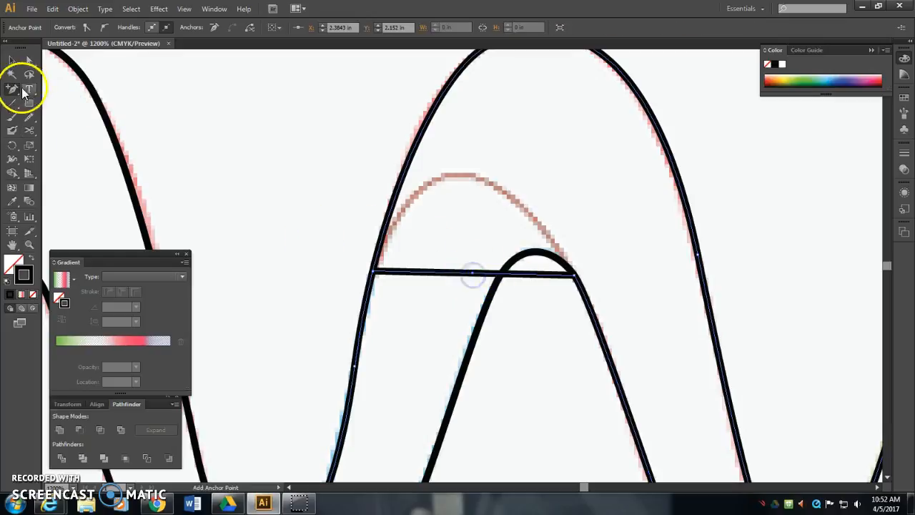
{"action": "left_click", "coordinate": [482, 279]}
{"action": "left_click_drag", "start_coordinate": [482, 279], "coordinate": [460, 175]}
{"action": "left_click_drag", "start_coordinate": [13, 89], "coordinate": [73, 130]}
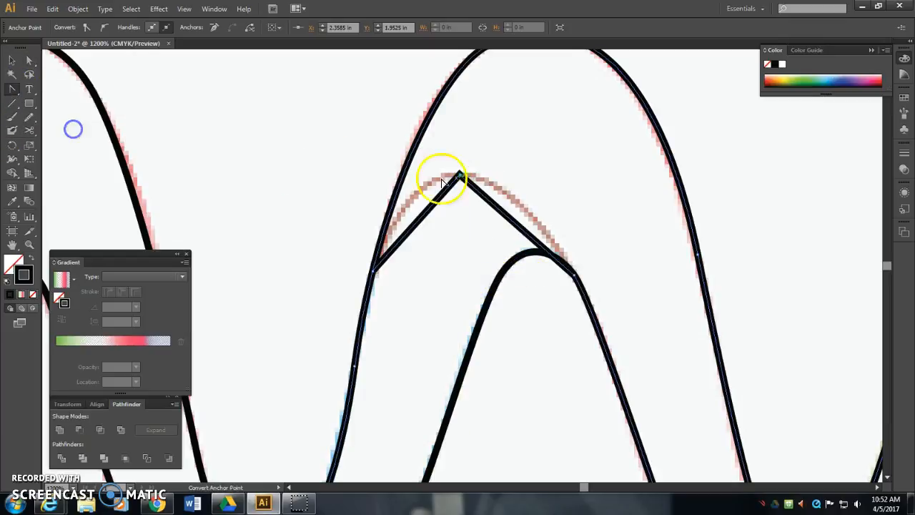
{"action": "left_click_drag", "start_coordinate": [459, 174], "coordinate": [519, 180]}
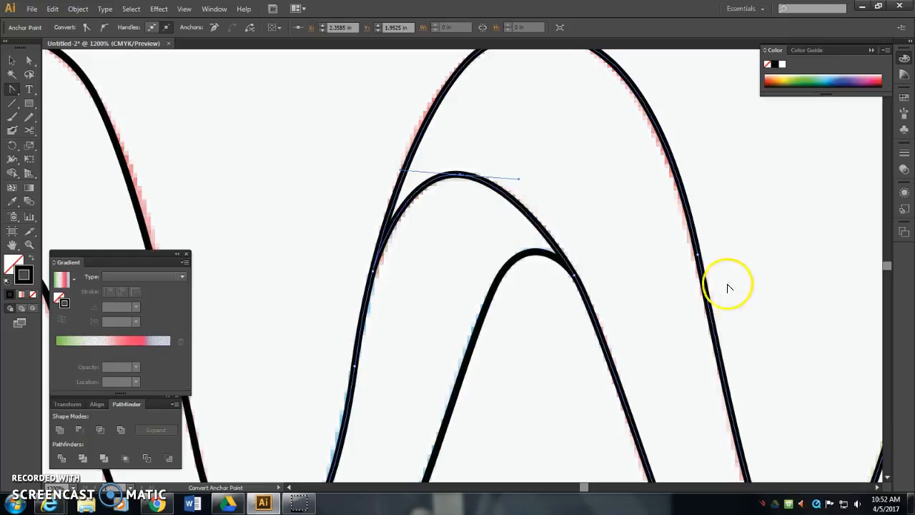
- Cut the outline with Scissors where the right trough's tan inner curve meets the outer edge
{"action": "left_click_drag", "start_coordinate": [748, 323], "coordinate": [392, 71]}
{"action": "left_click", "coordinate": [29, 130]}
{"action": "left_click", "coordinate": [494, 315]}
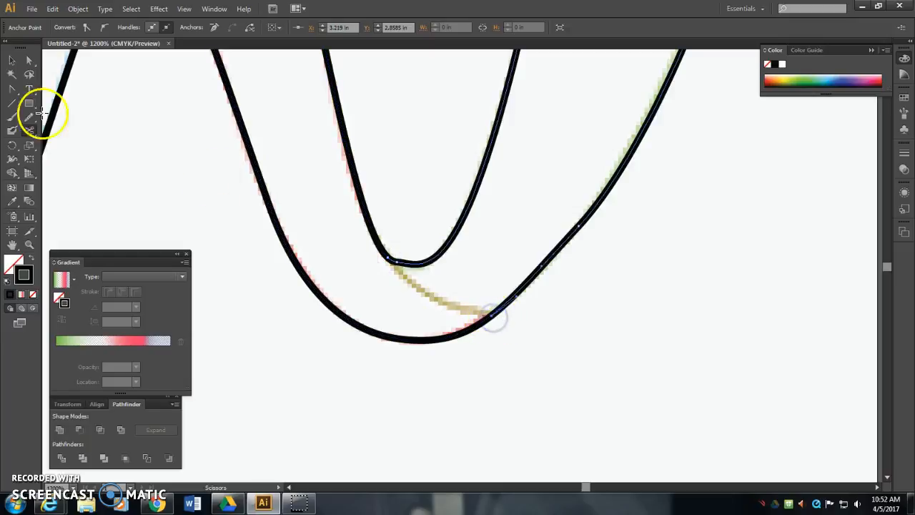
- Select the two cut end anchors at the right trough and join them with a straight segment
{"action": "left_click", "coordinate": [29, 60]}
{"action": "left_click", "coordinate": [387, 259]}
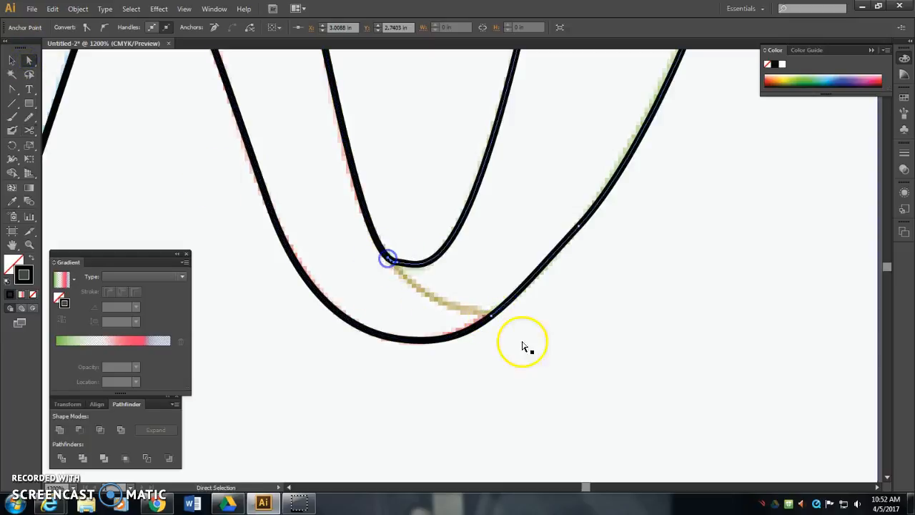
{"action": "left_click", "coordinate": [491, 318]}
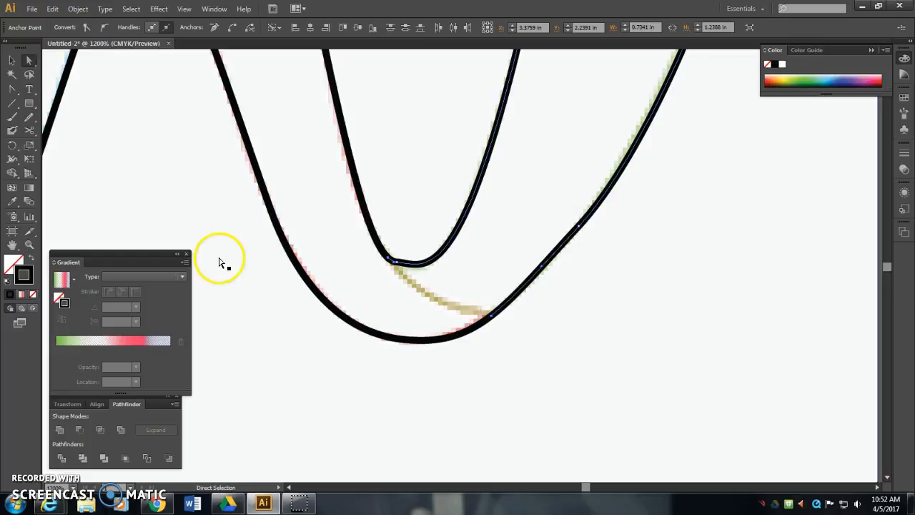
{"action": "right_click", "coordinate": [393, 259]}
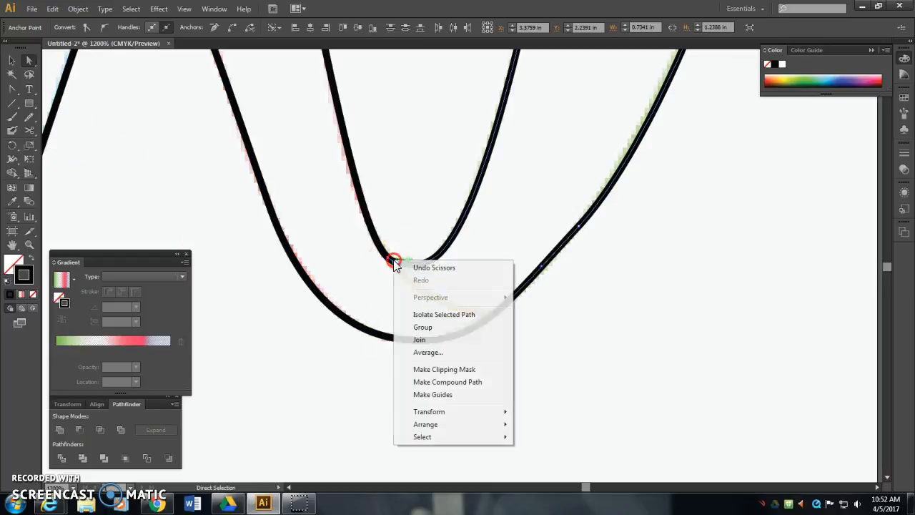
{"action": "left_click", "coordinate": [429, 340]}
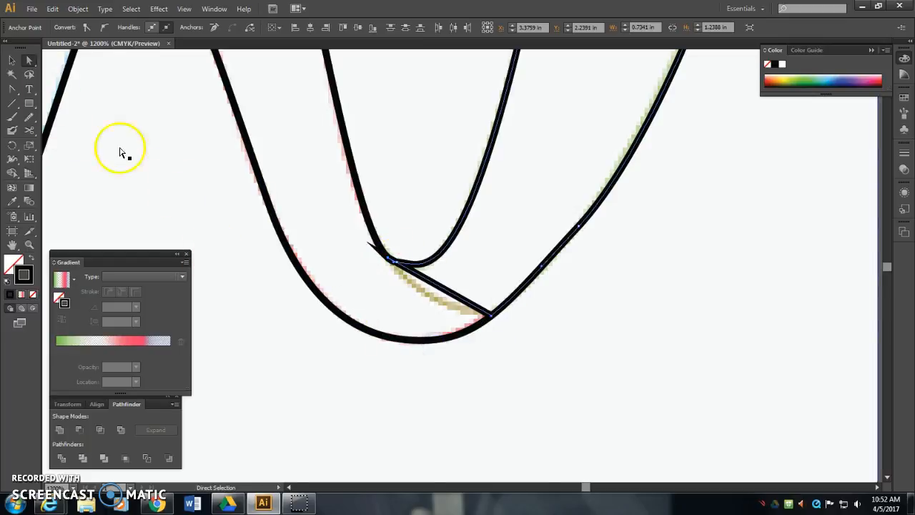
- Curve the right trough's joining line along the template with an added, smoothed anchor at about X 3.09 in, Y 2.82 in
{"action": "left_click_drag", "start_coordinate": [10, 91], "coordinate": [65, 105]}
{"action": "left_click", "coordinate": [446, 296]}
{"action": "left_click", "coordinate": [30, 60]}
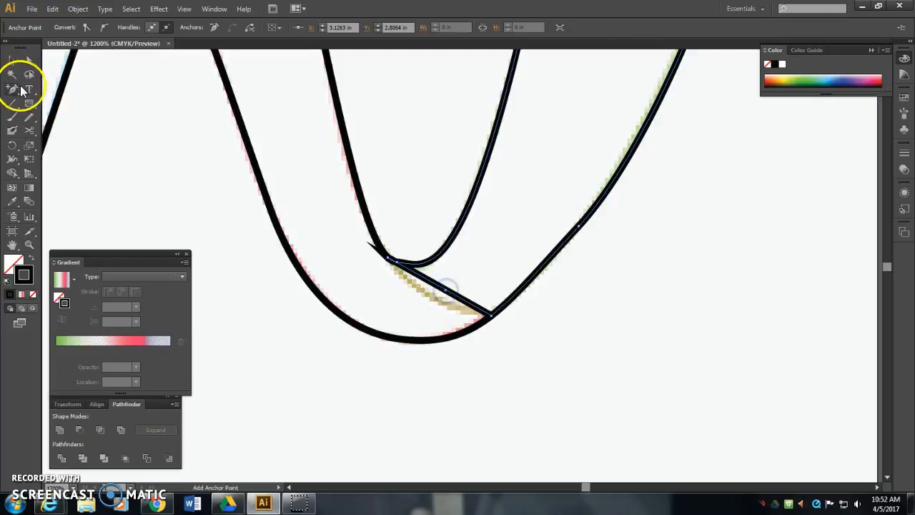
{"action": "left_click_drag", "start_coordinate": [444, 296], "coordinate": [429, 297]}
{"action": "left_click_drag", "start_coordinate": [15, 87], "coordinate": [82, 133]}
{"action": "left_click_drag", "start_coordinate": [431, 300], "coordinate": [461, 316]}
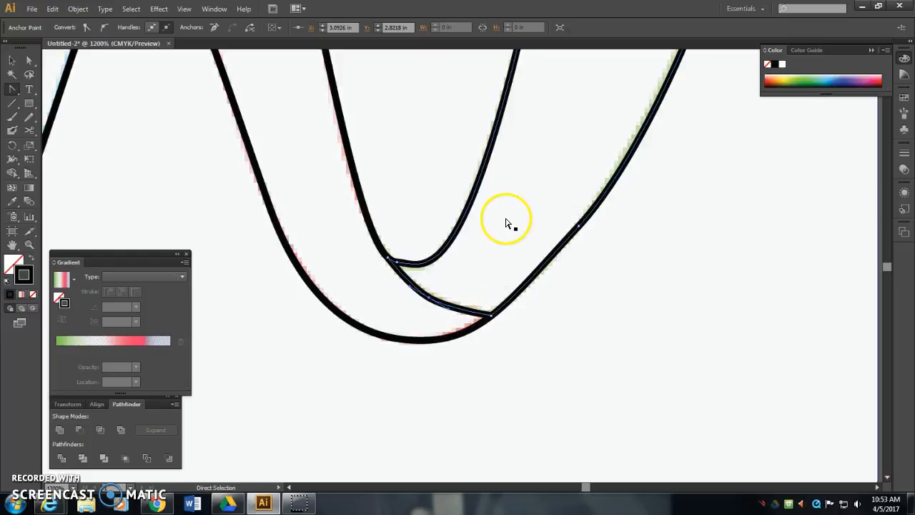
- Fill the leftmost closed ribbon segment with the 45° linear green, white, red and lavender gradient and remove its stroke
{"action": "key", "text": "ctrl+minus"}
{"action": "key", "text": "ctrl+minus"}
{"action": "key", "text": "ctrl+minus"}
{"action": "key", "text": "ctrl+minus"}
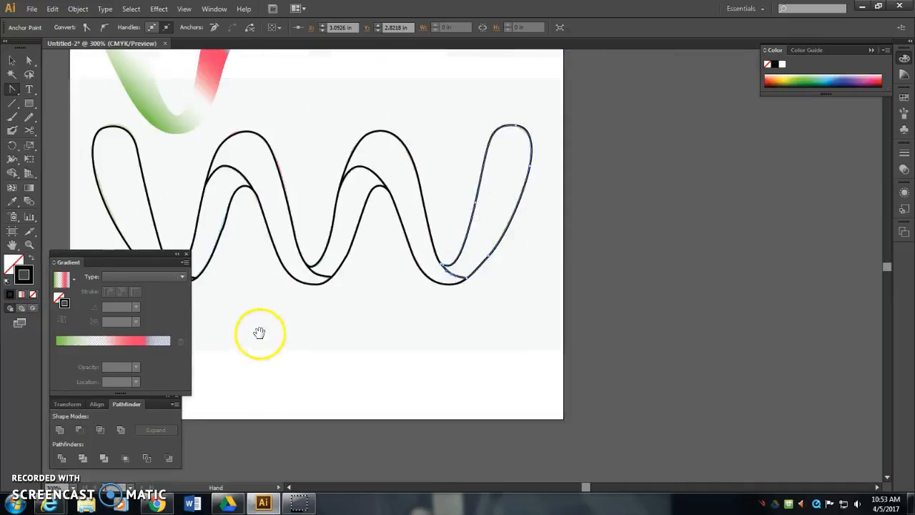
{"action": "left_click_drag", "start_coordinate": [255, 326], "coordinate": [398, 348]}
{"action": "left_click", "coordinate": [12, 61]}
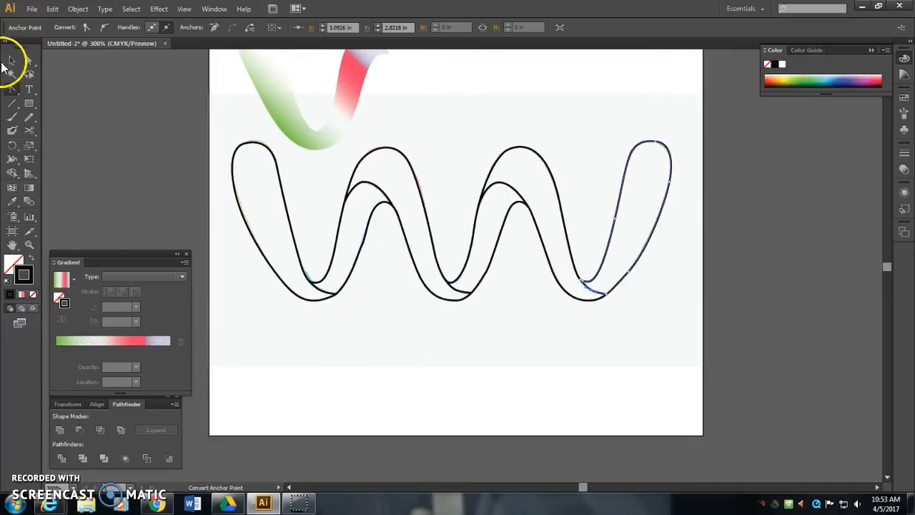
{"action": "left_click", "coordinate": [286, 214]}
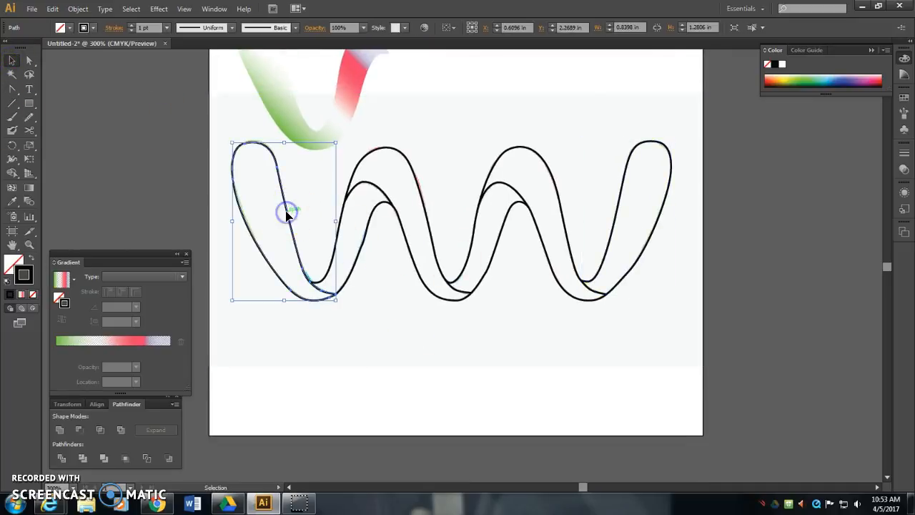
{"action": "left_click", "coordinate": [31, 257]}
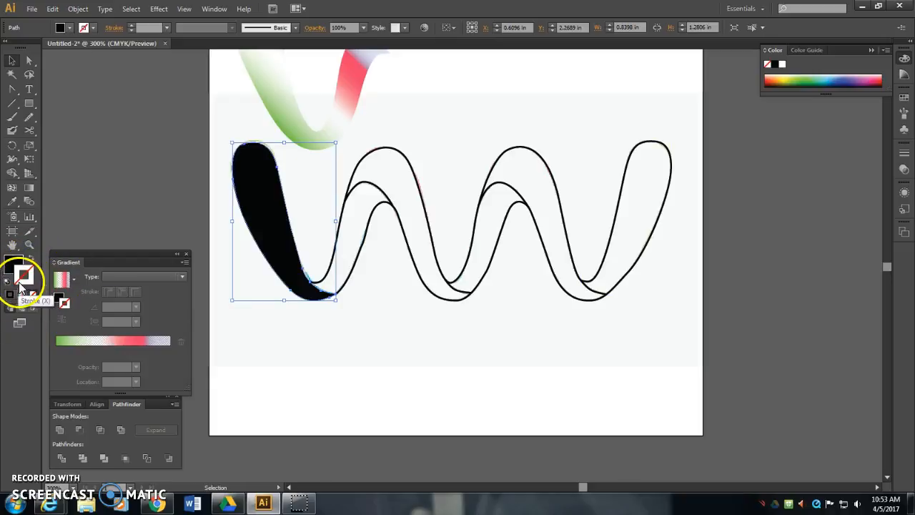
{"action": "left_click", "coordinate": [11, 266]}
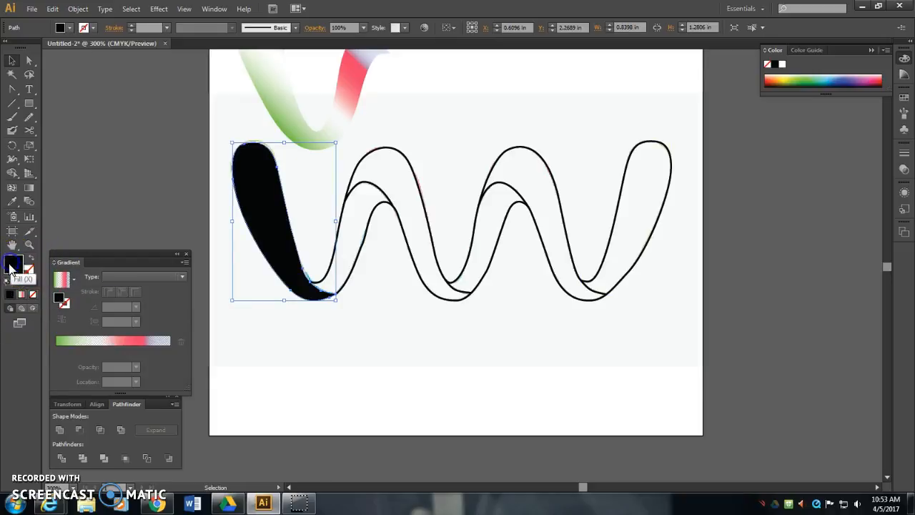
{"action": "left_click", "coordinate": [22, 307]}
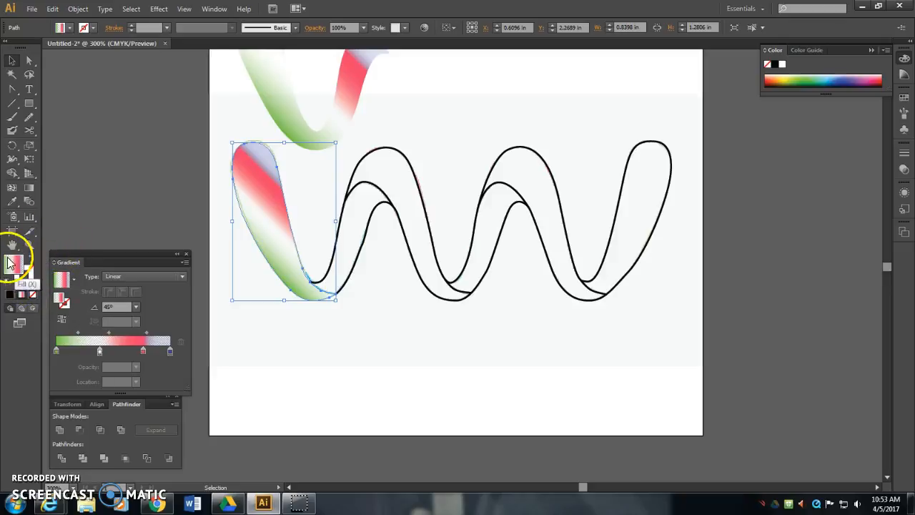
- Reduce the leftmost segment's gradient to green and pink by removing the white and lavender stops, leaving pink at the far end
{"action": "left_click_drag", "start_coordinate": [99, 350], "coordinate": [84, 405]}
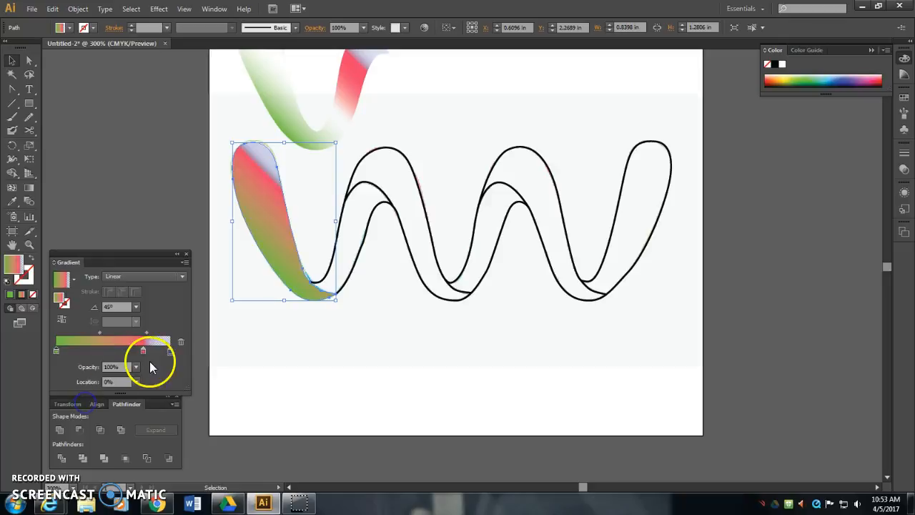
{"action": "left_click_drag", "start_coordinate": [169, 352], "coordinate": [165, 405]}
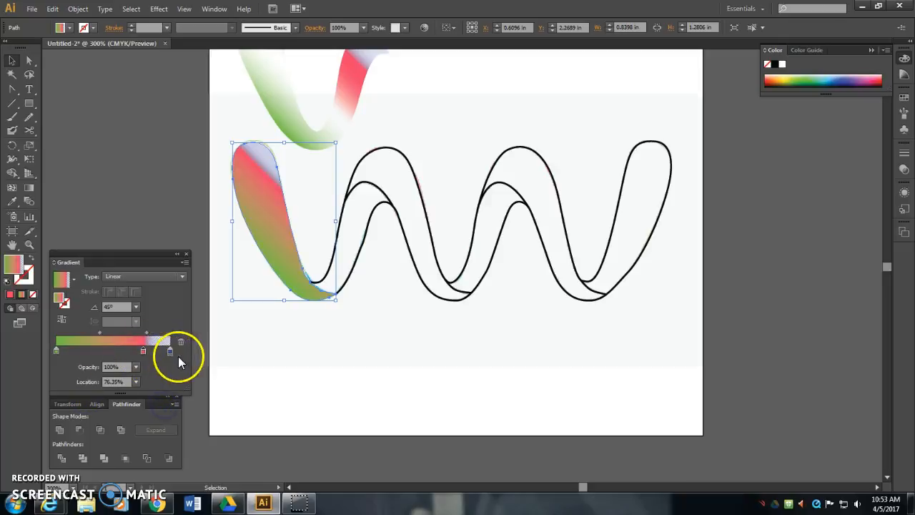
{"action": "left_click", "coordinate": [143, 350]}
{"action": "left_click", "coordinate": [229, 356]}
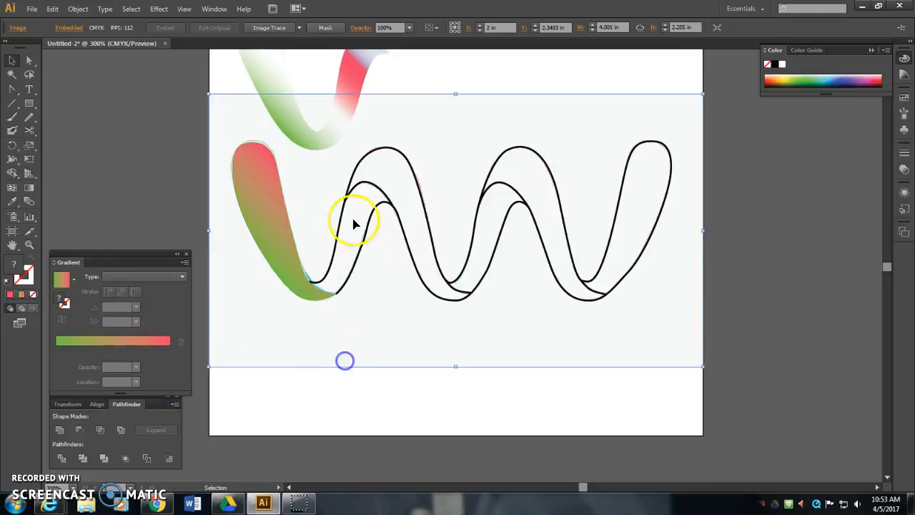
{"action": "left_click", "coordinate": [361, 245]}
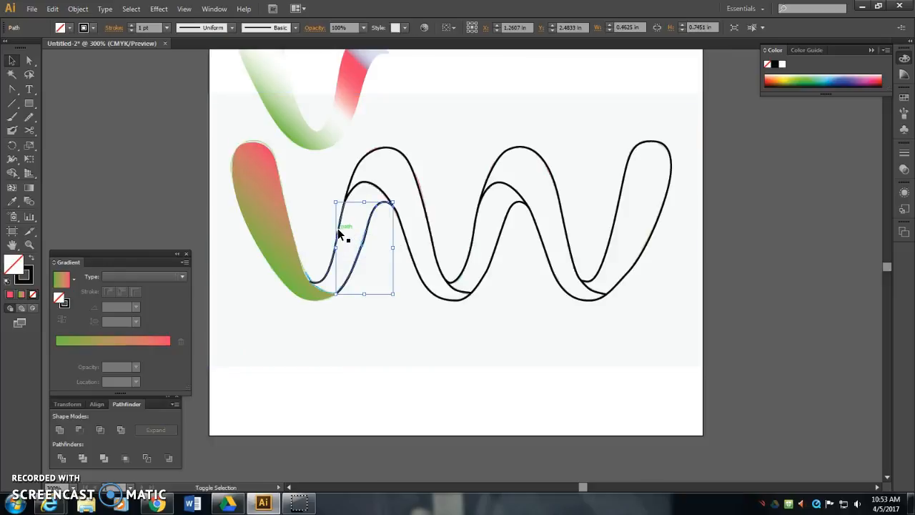
{"action": "left_click", "coordinate": [337, 228], "text": "shift"}
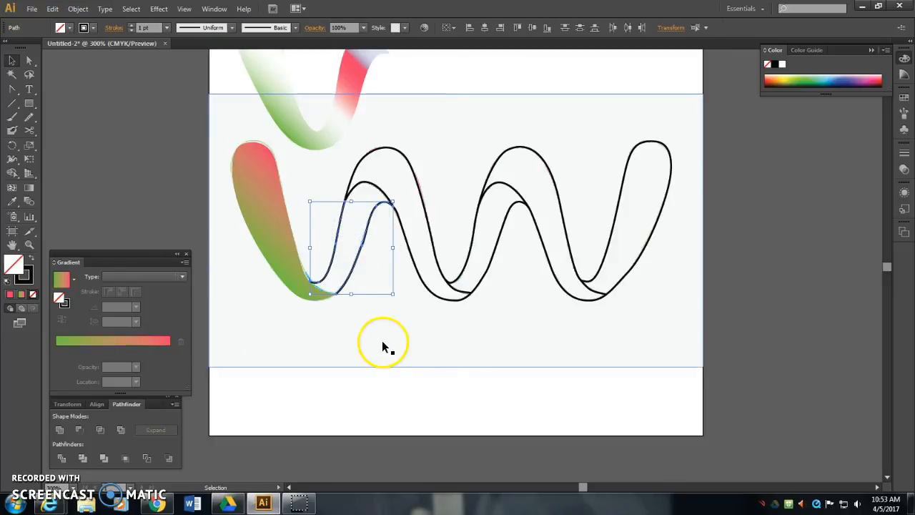
{"action": "left_click", "coordinate": [382, 343]}
{"action": "left_click", "coordinate": [359, 254]}
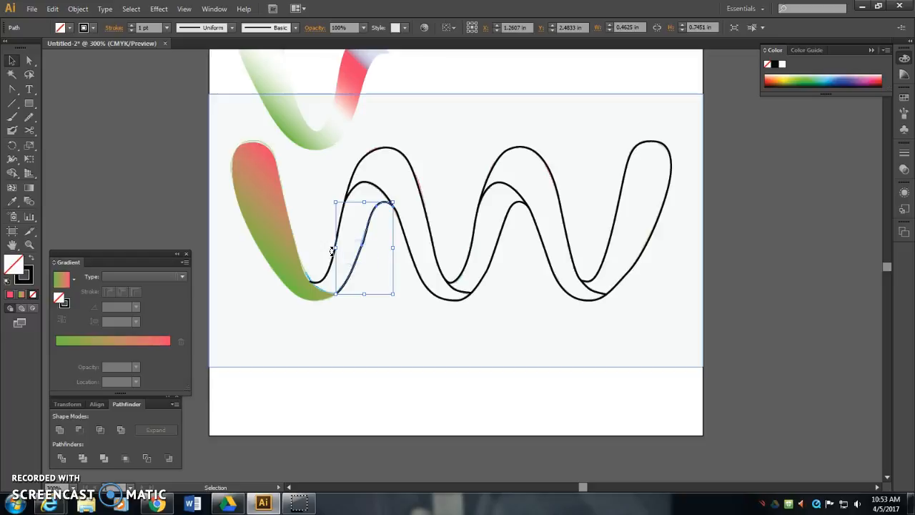
- Apply the 45° green-to-pink linear gradient fill to the first arch, the second arch and the rightmost ribbon segment
{"action": "left_click", "coordinate": [377, 191]}
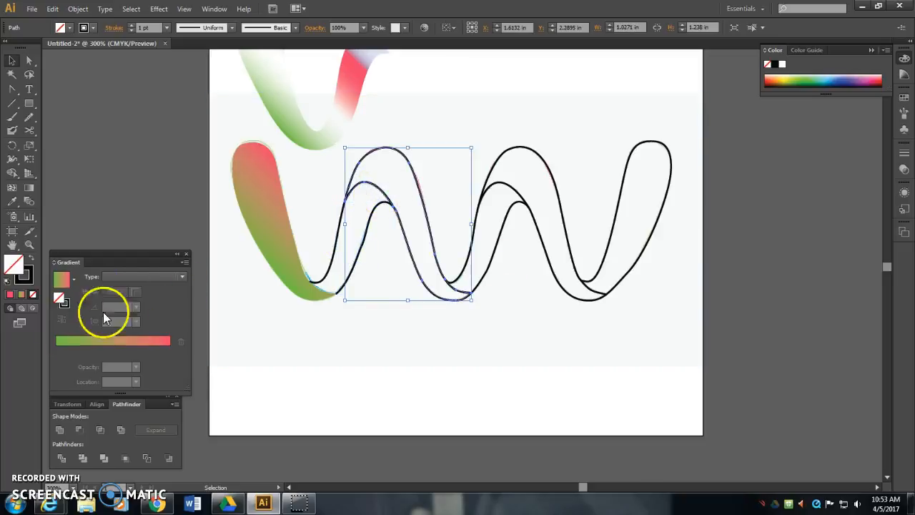
{"action": "left_click", "coordinate": [22, 295]}
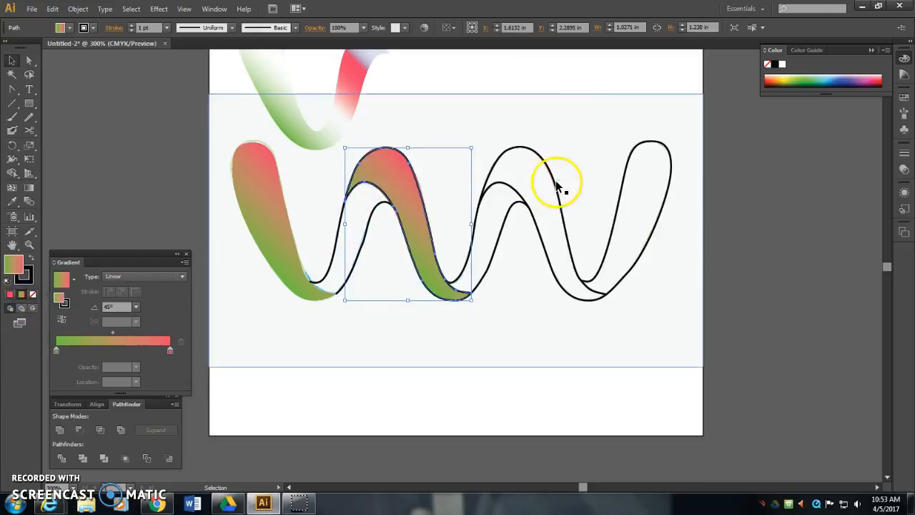
{"action": "left_click", "coordinate": [555, 182]}
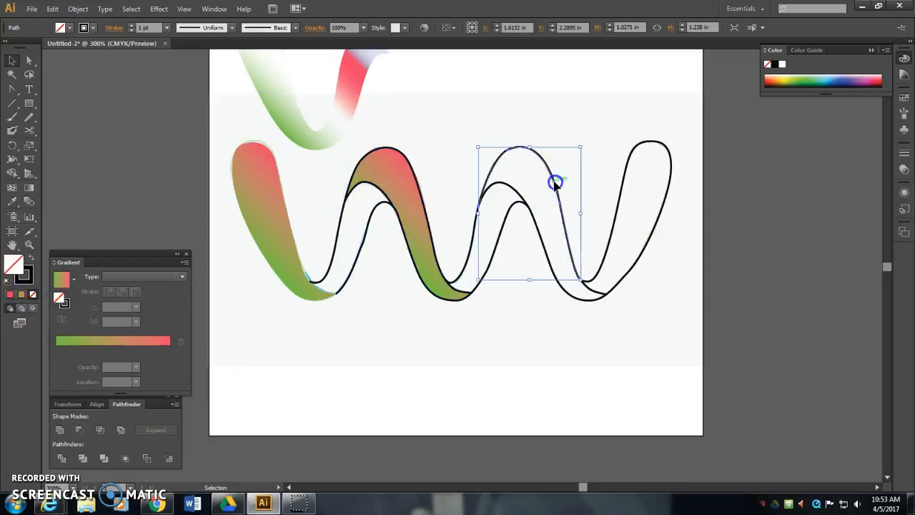
{"action": "left_click", "coordinate": [21, 294]}
{"action": "left_click", "coordinate": [660, 210]}
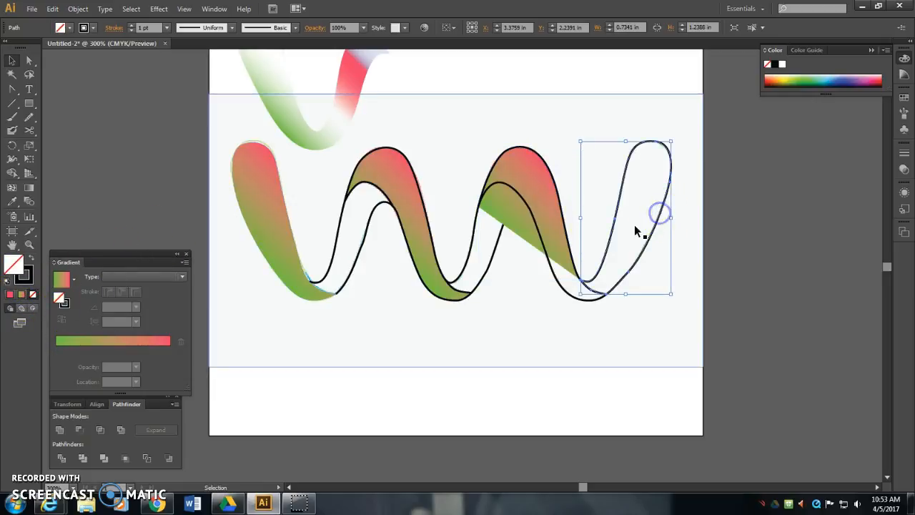
{"action": "left_click", "coordinate": [21, 295]}
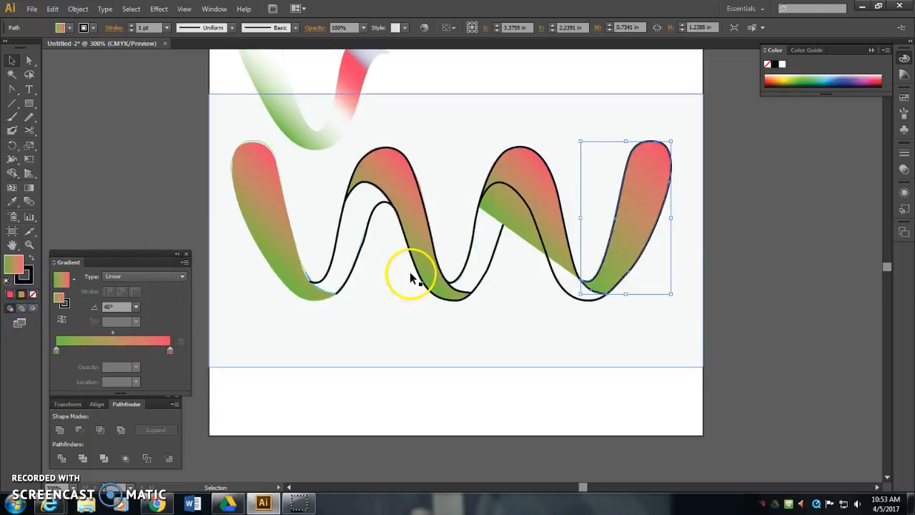
- Examine the unfilled outline paths beneath the first and second arches to determine which edges belong together
{"action": "left_click", "coordinate": [555, 278]}
{"action": "left_click", "coordinate": [488, 270]}
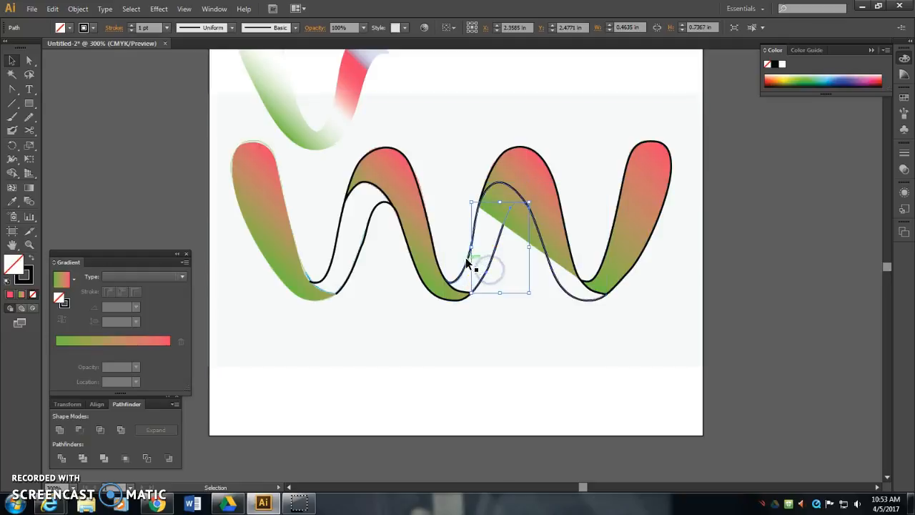
{"action": "left_click", "coordinate": [463, 264]}
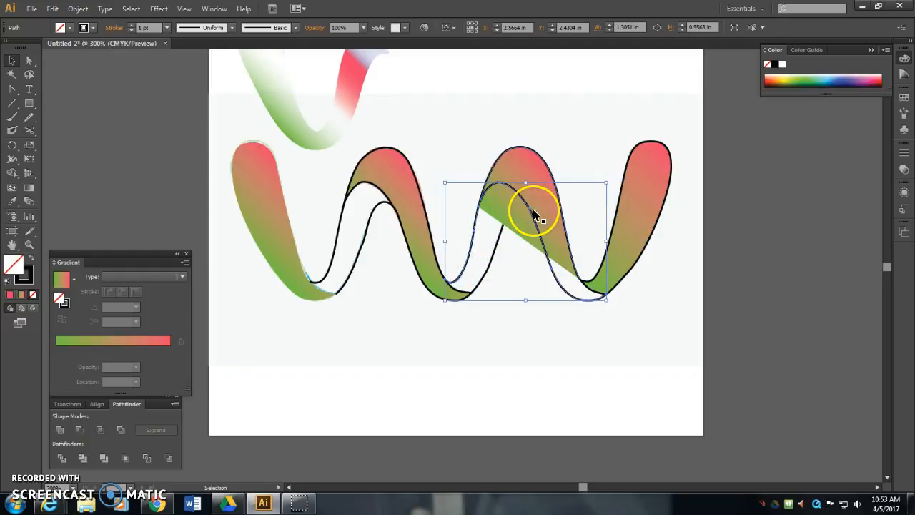
{"action": "left_click", "coordinate": [383, 206]}
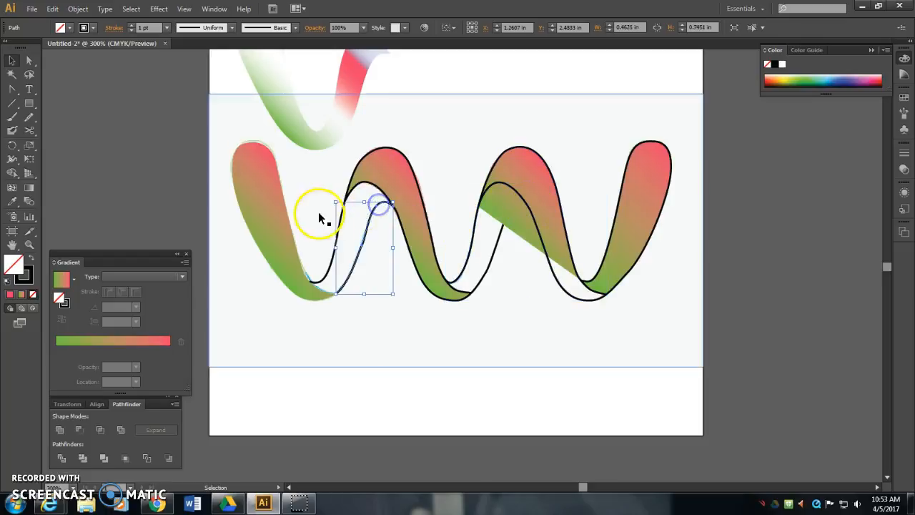
{"action": "left_click", "coordinate": [341, 220]}
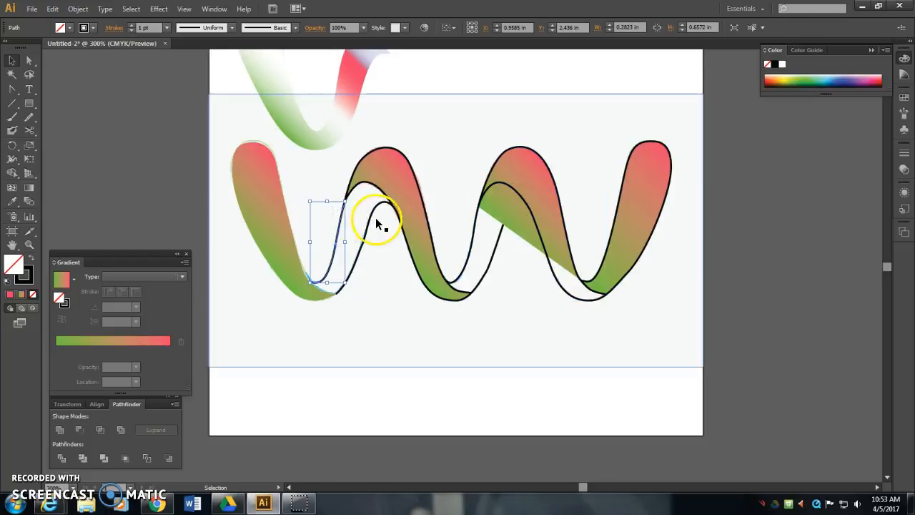
{"action": "left_click", "coordinate": [374, 226]}
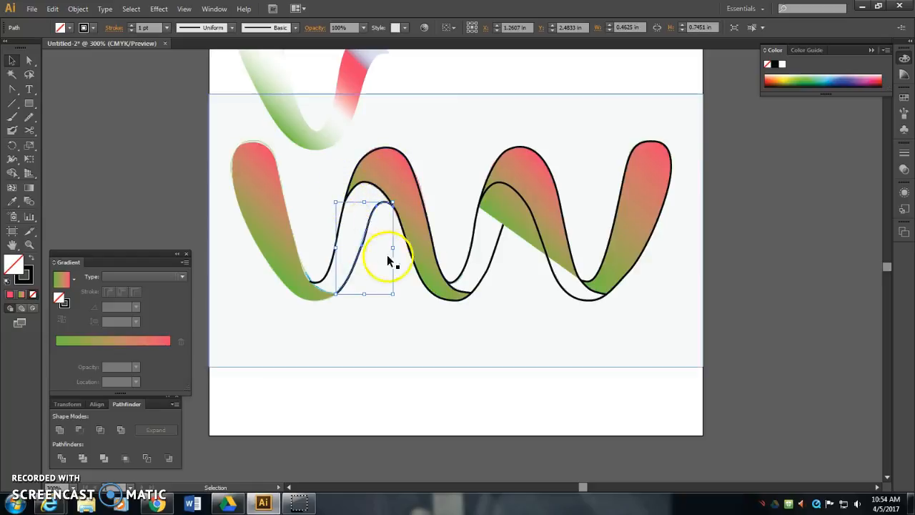
{"action": "left_click", "coordinate": [434, 325]}
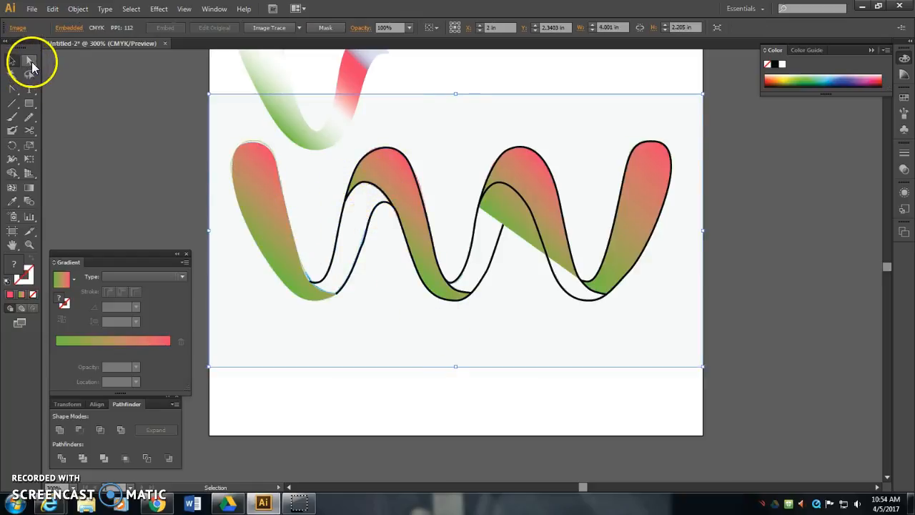
{"action": "left_click", "coordinate": [30, 63]}
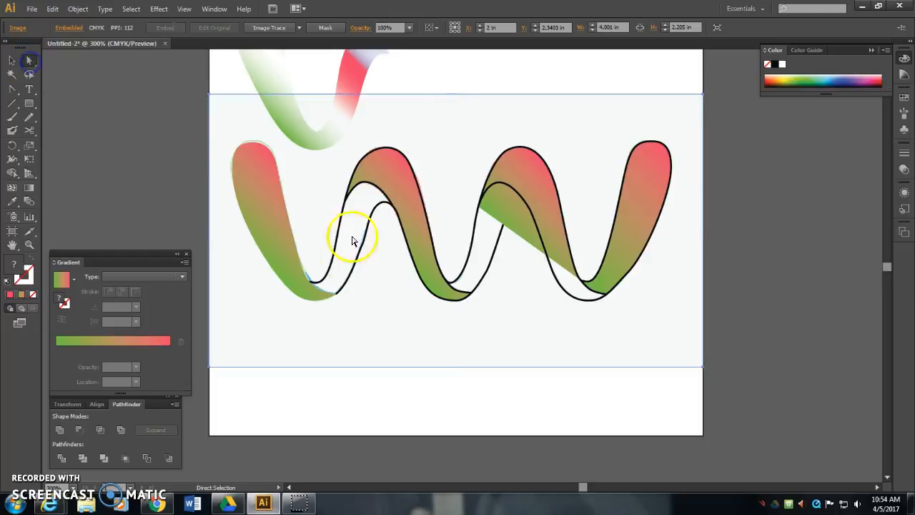
{"action": "scroll", "coordinate": [364, 198], "scroll_direction": "up", "scroll_amount": 2}
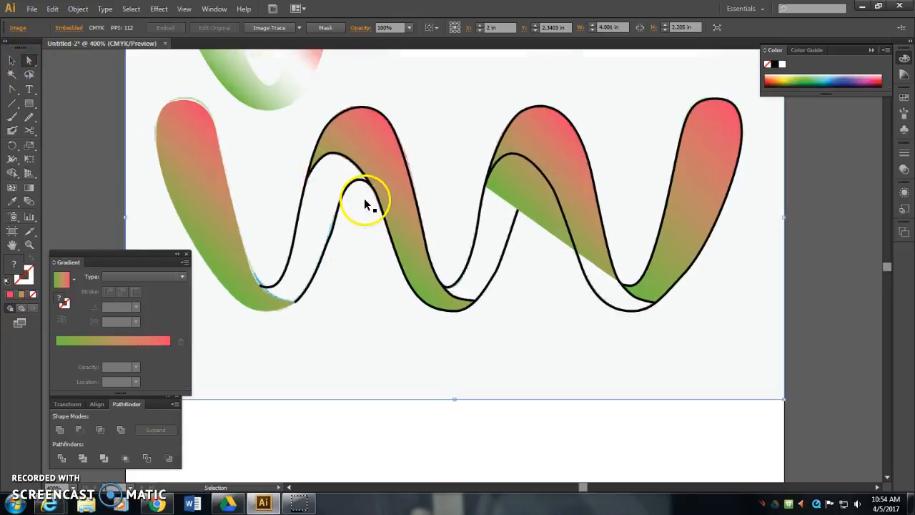
- Join the two upper end points of the unfilled outline path beneath the first arch
{"action": "left_click_drag", "start_coordinate": [286, 152], "coordinate": [260, 192]}
{"action": "left_click", "coordinate": [358, 193]}
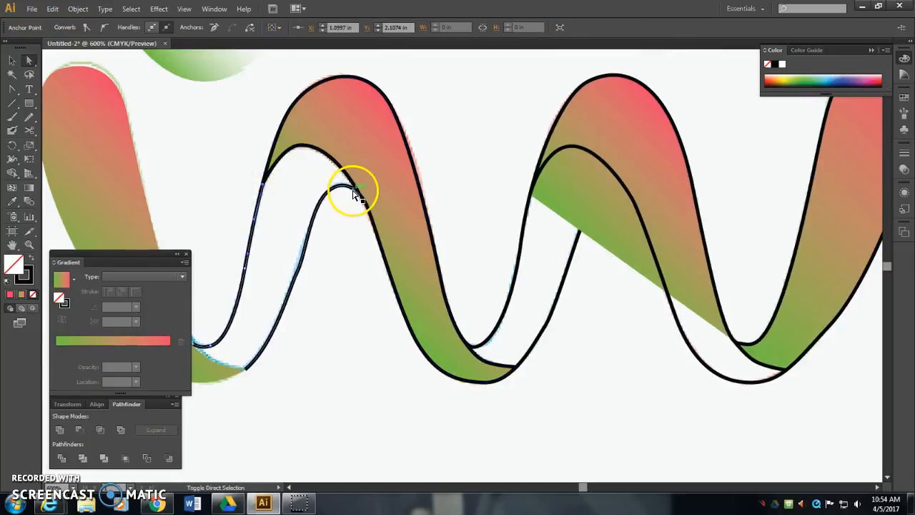
{"action": "left_click", "coordinate": [355, 194]}
{"action": "left_click", "coordinate": [357, 194]}
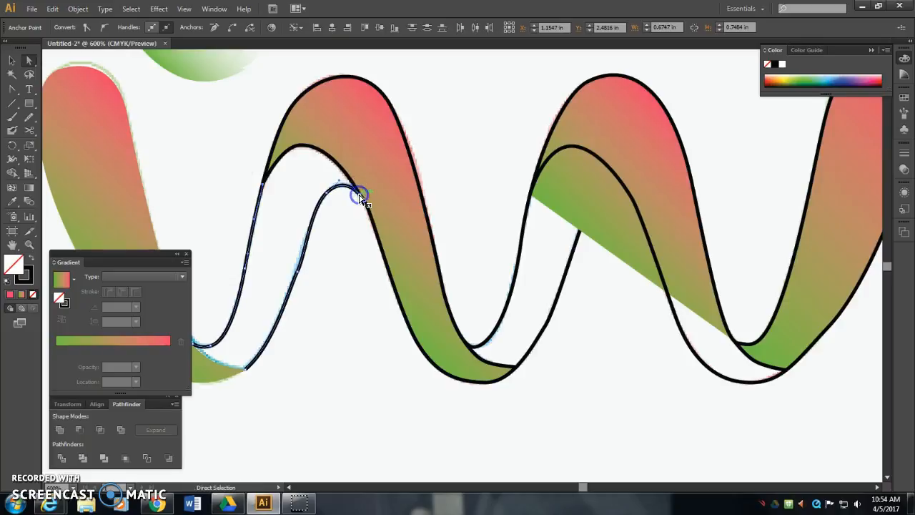
{"action": "right_click", "coordinate": [360, 197]}
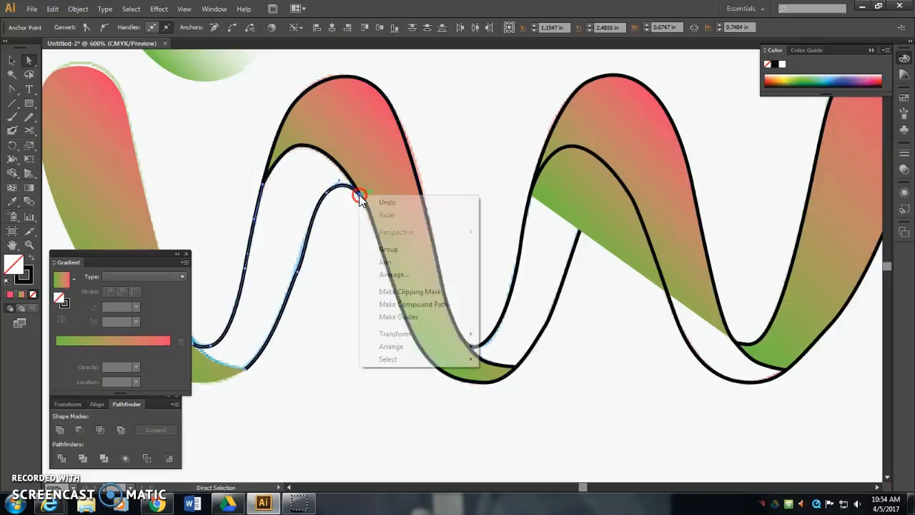
{"action": "left_click", "coordinate": [389, 262]}
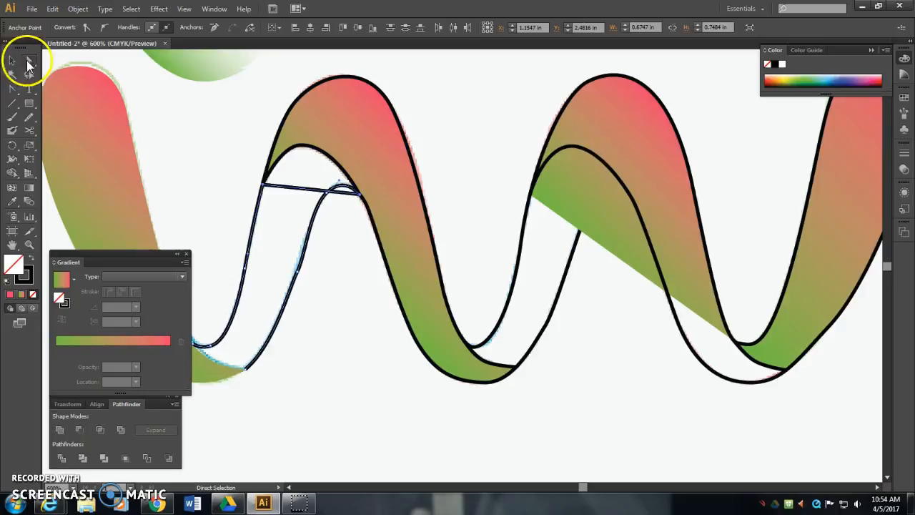
- Add an anchor point midway along the joining line, raise it to the first arch's inner crest and convert it to a smooth curve
{"action": "left_click_drag", "start_coordinate": [13, 89], "coordinate": [63, 102]}
{"action": "left_click", "coordinate": [306, 188]}
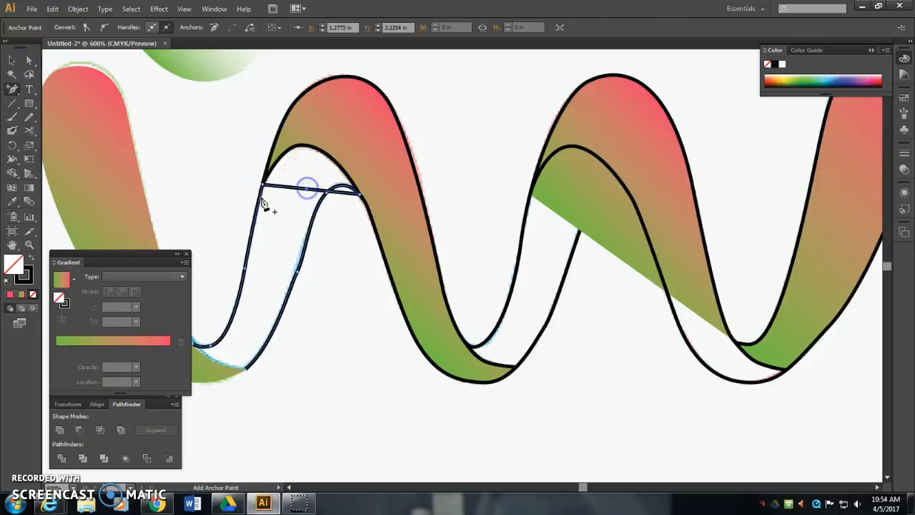
{"action": "left_click", "coordinate": [31, 62]}
{"action": "left_click_drag", "start_coordinate": [306, 187], "coordinate": [303, 147]}
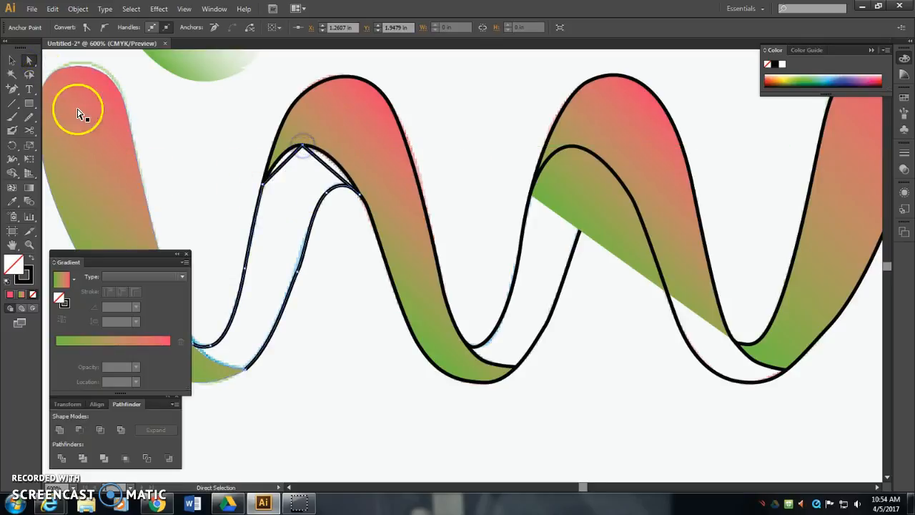
{"action": "left_click", "coordinate": [18, 95]}
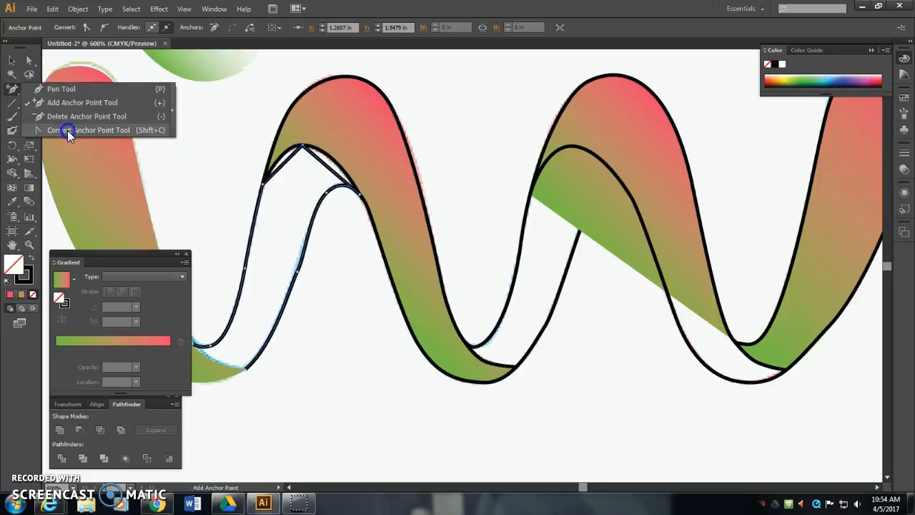
{"action": "left_click", "coordinate": [68, 130]}
{"action": "left_click", "coordinate": [300, 148]}
{"action": "left_click_drag", "start_coordinate": [300, 148], "coordinate": [330, 145]}
- Swap the fill and stroke of the segment beneath the first arch so it is solid black without a stroke
{"action": "left_click", "coordinate": [28, 60]}
{"action": "mouse_move", "coordinate": [343, 378]}
{"action": "left_mouse_down"}
{"action": "mouse_move", "coordinate": [403, 325]}
{"action": "mouse_move", "coordinate": [398, 363]}
{"action": "left_mouse_up"}
{"action": "left_click", "coordinate": [34, 259]}
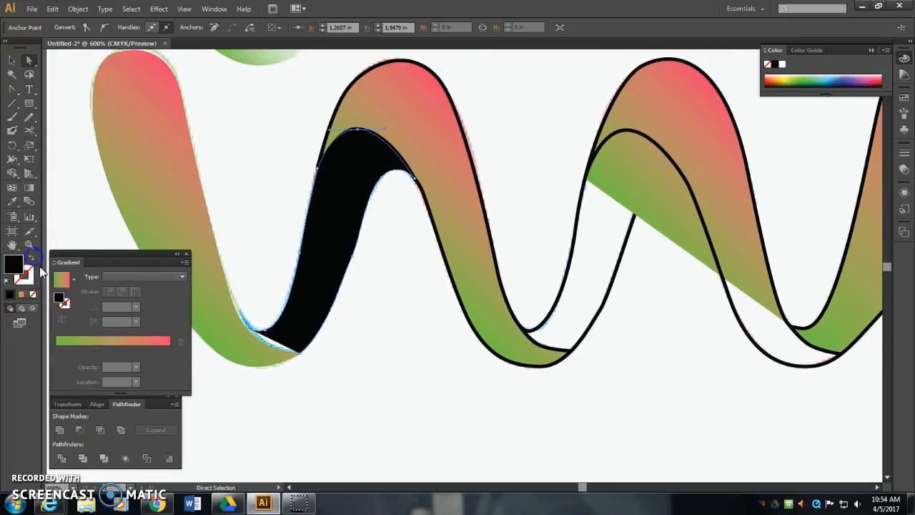
{"action": "left_click", "coordinate": [353, 336]}
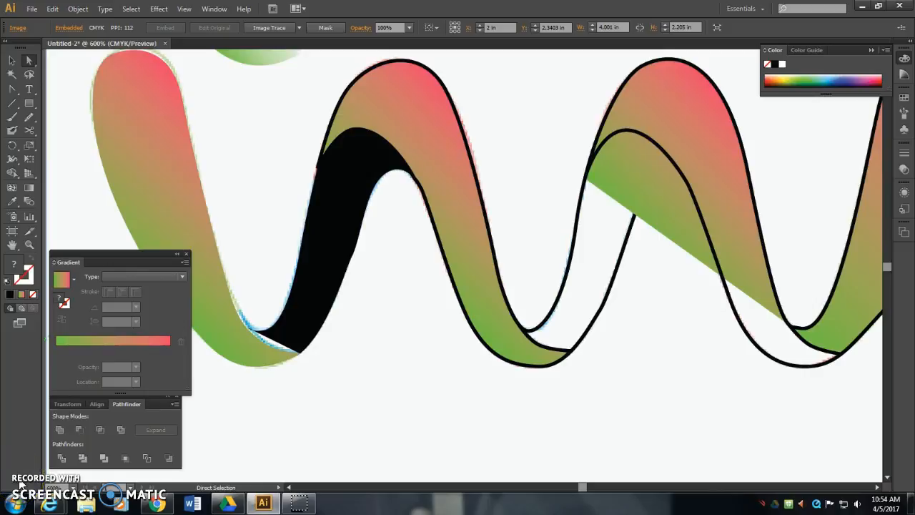
{"action": "left_click", "coordinate": [398, 272]}
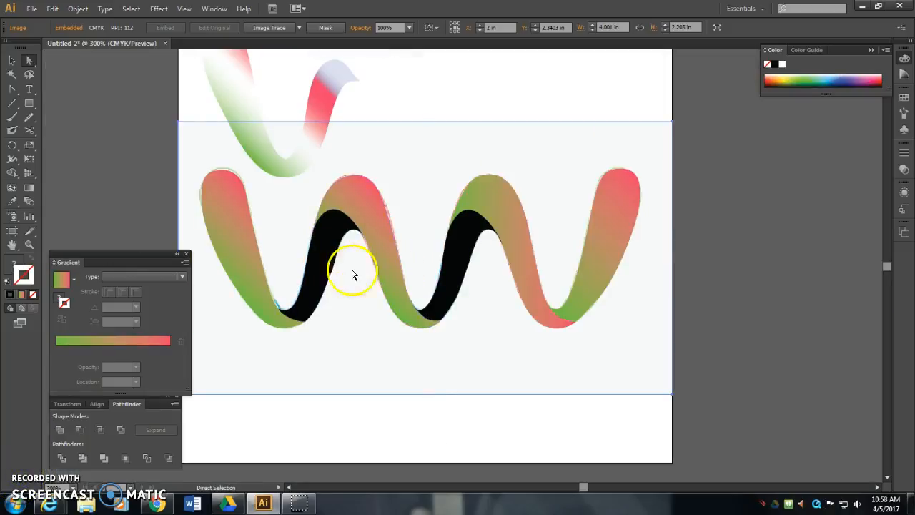
- Examine the ribbon segments one by one to check that each gradient and black piece is a separate closed shape
{"action": "left_click", "coordinate": [319, 249]}
{"action": "mouse_move", "coordinate": [359, 231]}
{"action": "left_mouse_down"}
{"action": "mouse_move", "coordinate": [333, 209]}
{"action": "mouse_move", "coordinate": [321, 221]}
{"action": "mouse_move", "coordinate": [325, 239]}
{"action": "left_mouse_up"}
{"action": "left_click", "coordinate": [351, 193]}
{"action": "left_click", "coordinate": [13, 61]}
{"action": "left_click", "coordinate": [325, 236]}
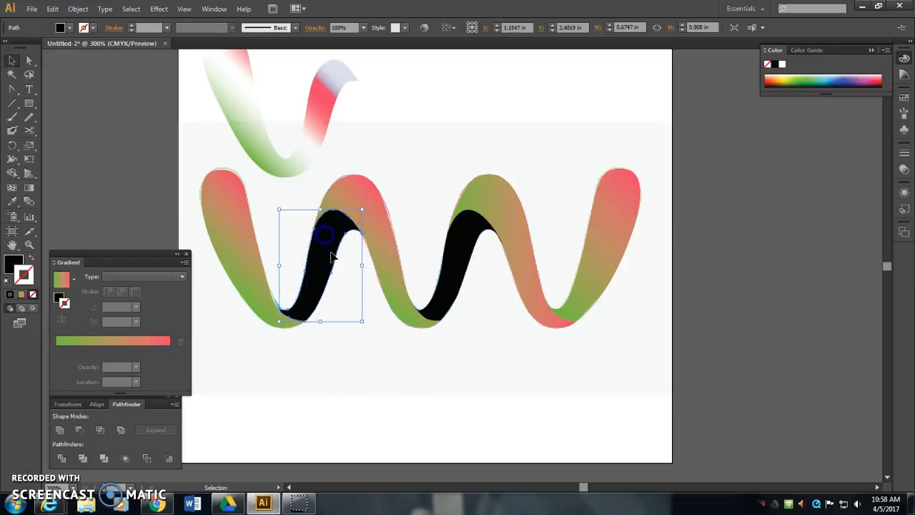
{"action": "left_click", "coordinate": [229, 254]}
{"action": "left_click", "coordinate": [376, 211]}
{"action": "left_click", "coordinate": [461, 240]}
{"action": "left_click", "coordinate": [484, 199]}
{"action": "left_click", "coordinate": [604, 263]}
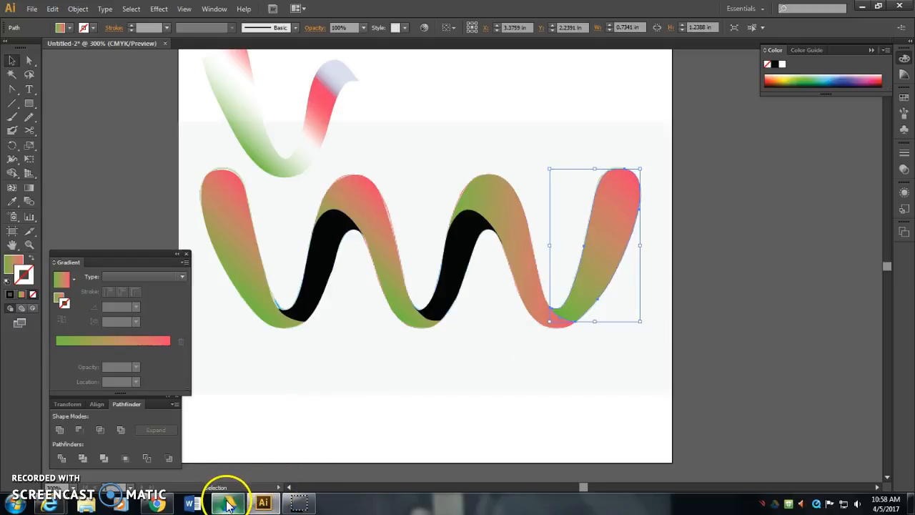
{"action": "mouse_move", "coordinate": [240, 506]}
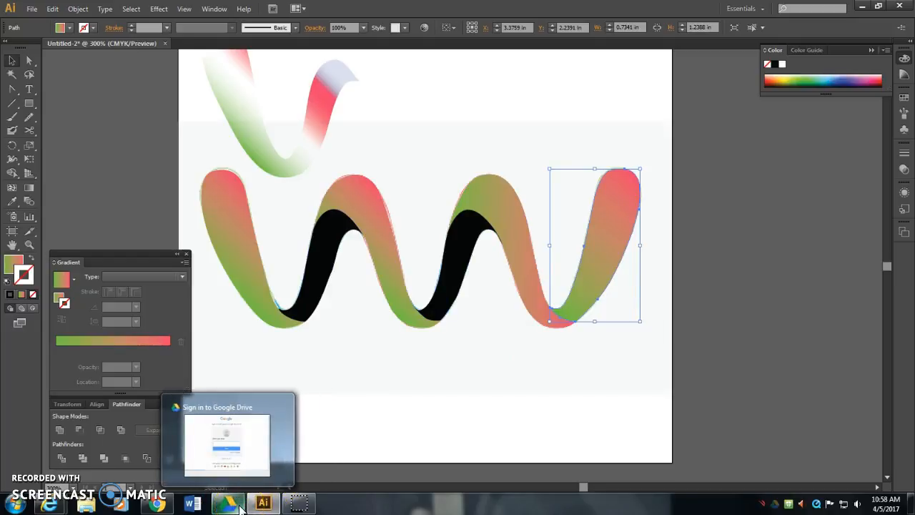
{"action": "left_click", "coordinate": [484, 420]}
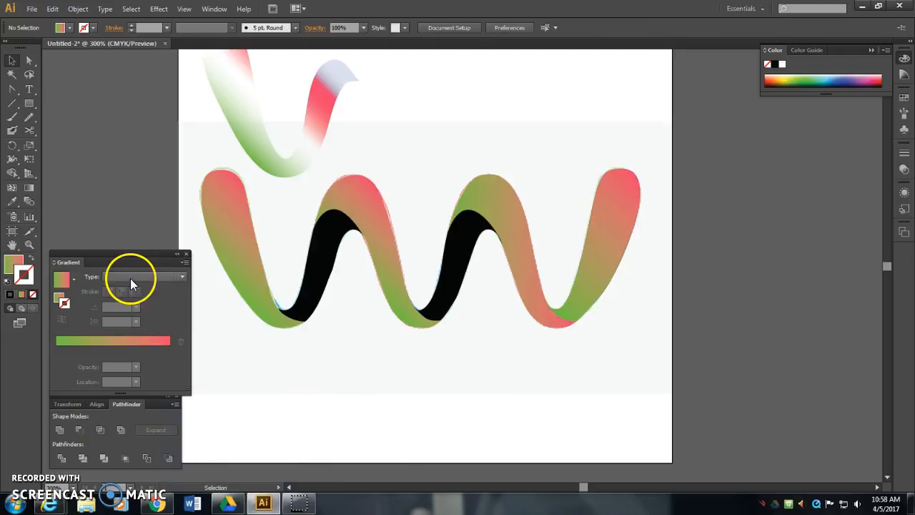
- Add the text "Vivid Ways" in black below the wave logo
{"action": "left_click", "coordinate": [29, 91]}
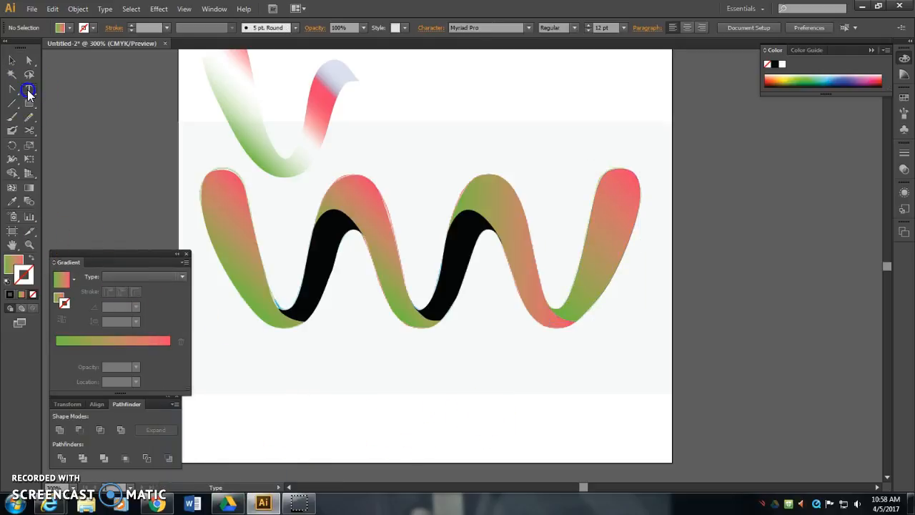
{"action": "left_click", "coordinate": [31, 258]}
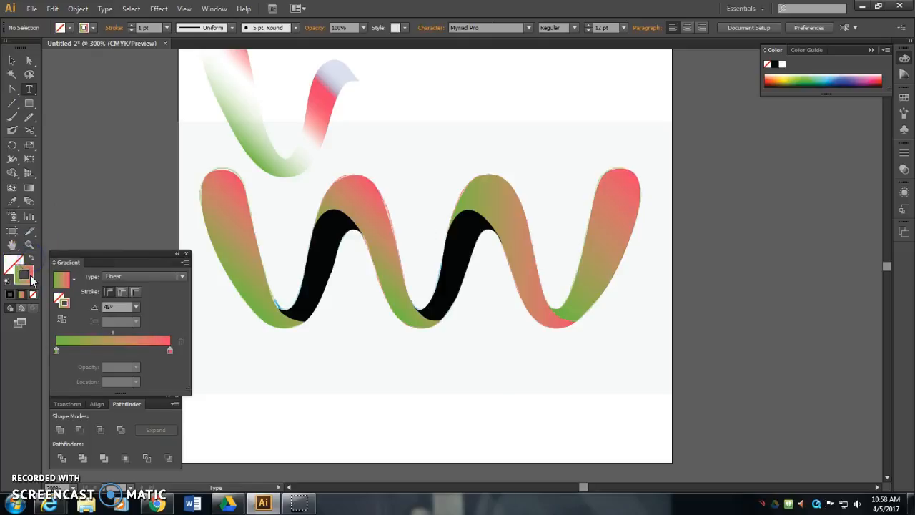
{"action": "left_click", "coordinate": [10, 295]}
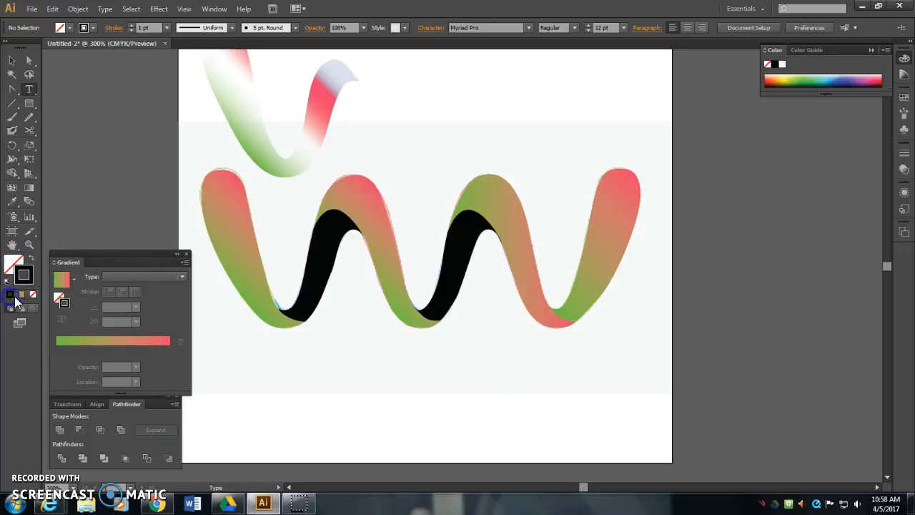
{"action": "left_click", "coordinate": [244, 404]}
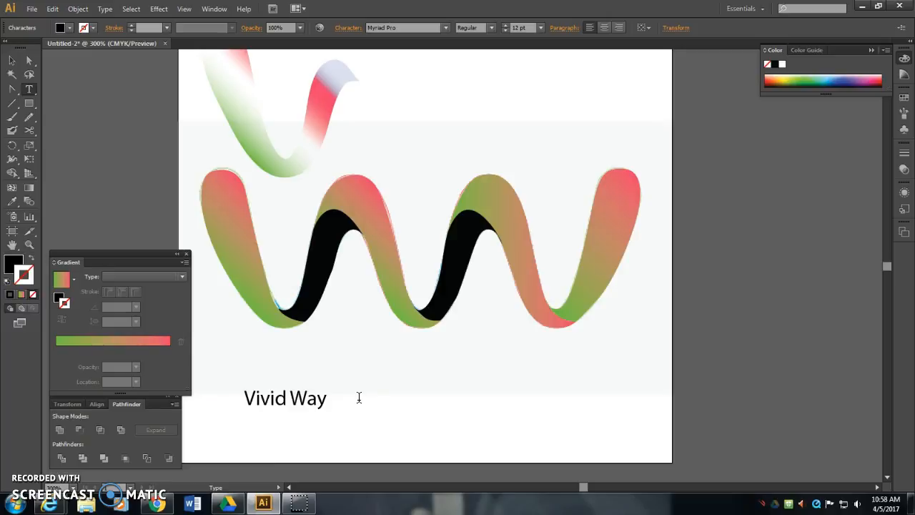
{"action": "left_click", "coordinate": [13, 61]}
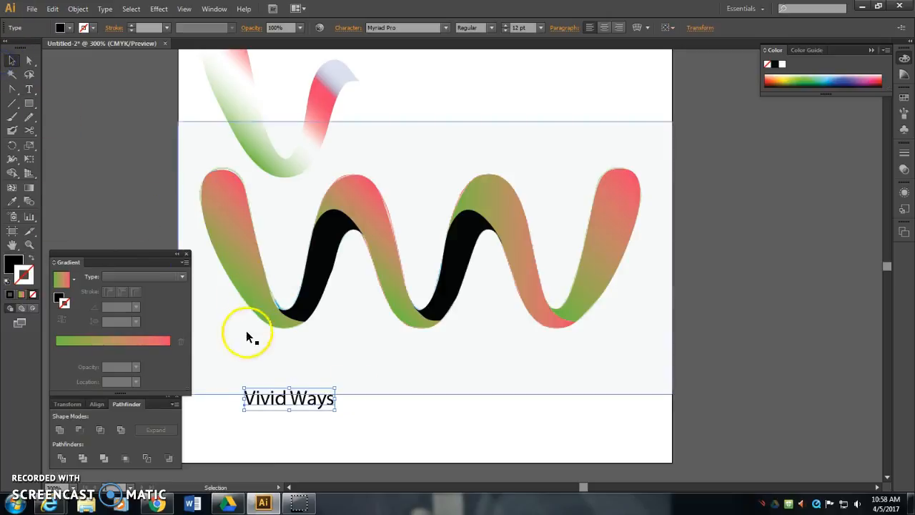
- Enlarge the "Vivid Ways" text to about 46 pt so it spans most of the width beneath the wave
{"action": "left_click_drag", "start_coordinate": [336, 386], "coordinate": [594, 290]}
{"action": "left_click", "coordinate": [621, 431]}
{"action": "left_click_drag", "start_coordinate": [552, 375], "coordinate": [561, 387]}
{"action": "left_click", "coordinate": [586, 439]}
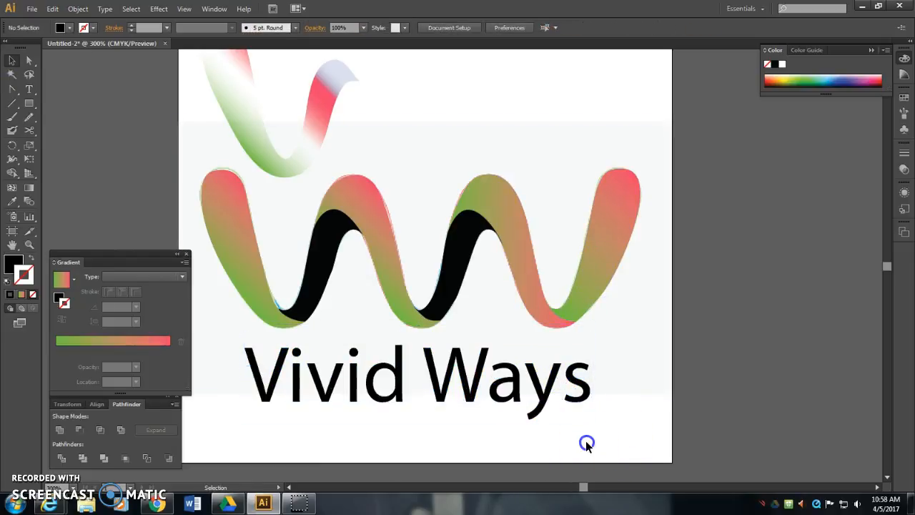
{"action": "left_click", "coordinate": [522, 392]}
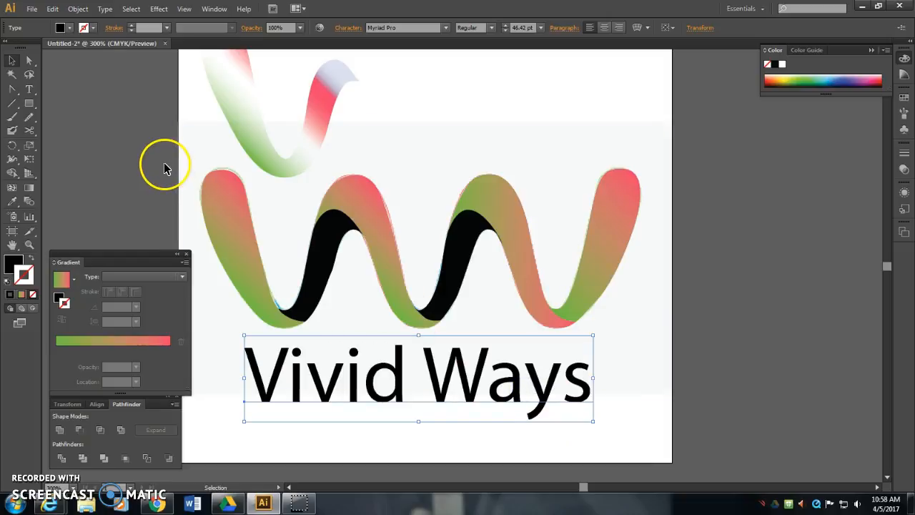
{"action": "left_click", "coordinate": [54, 8]}
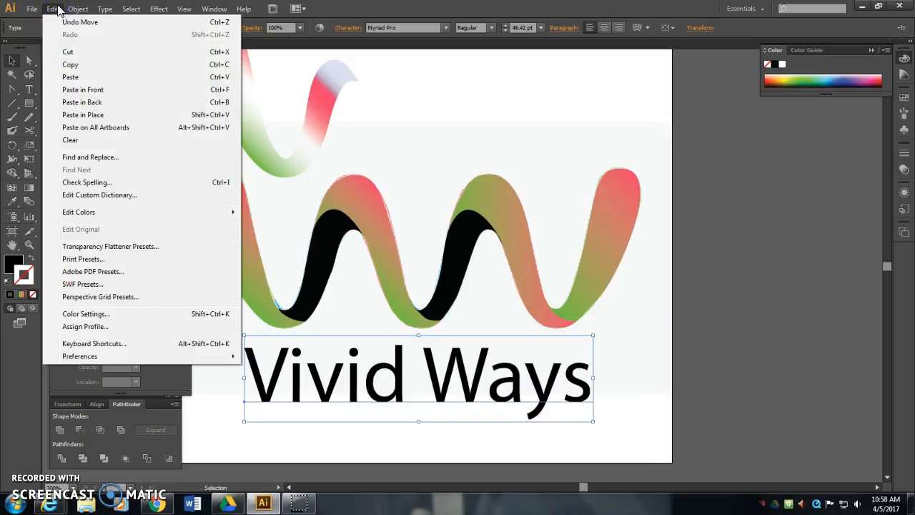
{"action": "left_click", "coordinate": [76, 8]}
{"action": "mouse_move", "coordinate": [133, 241]}
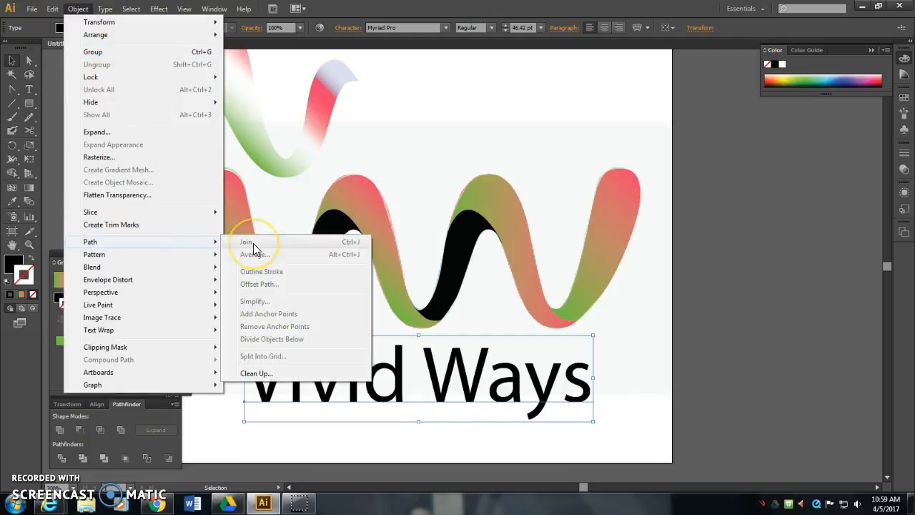
{"action": "left_click", "coordinate": [272, 272]}
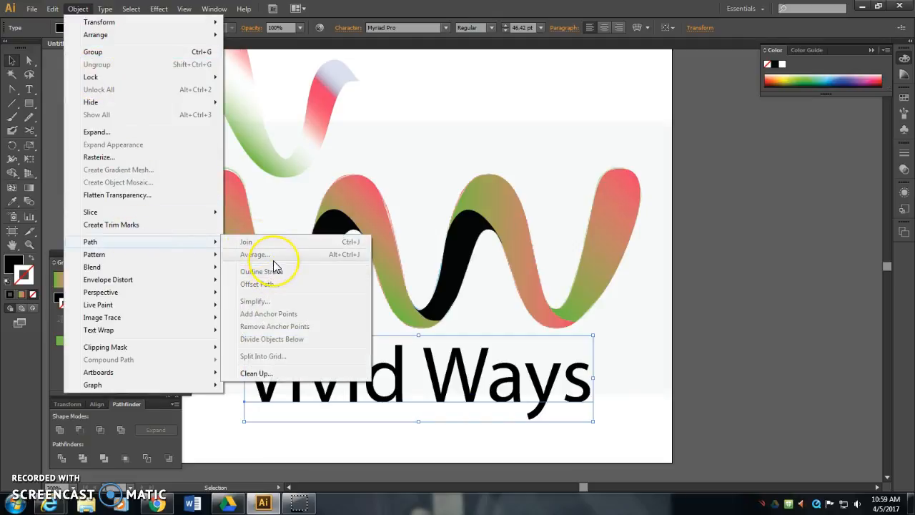
{"action": "left_click", "coordinate": [26, 473]}
- Convert the "Vivid Ways" text to outlines
{"action": "left_click", "coordinate": [105, 9]}
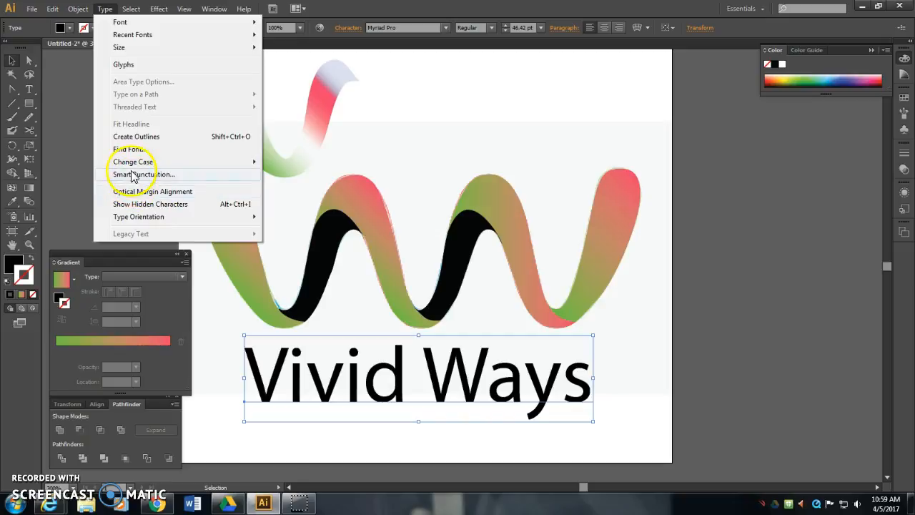
{"action": "left_click", "coordinate": [132, 138]}
{"action": "left_click", "coordinate": [597, 368]}
{"action": "left_click", "coordinate": [581, 401]}
{"action": "left_click", "coordinate": [580, 401]}
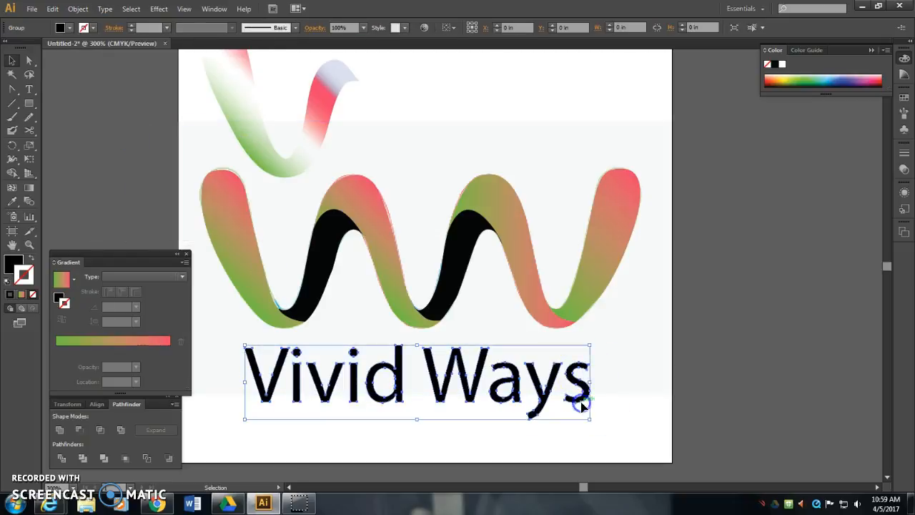
{"action": "left_click", "coordinate": [619, 427]}
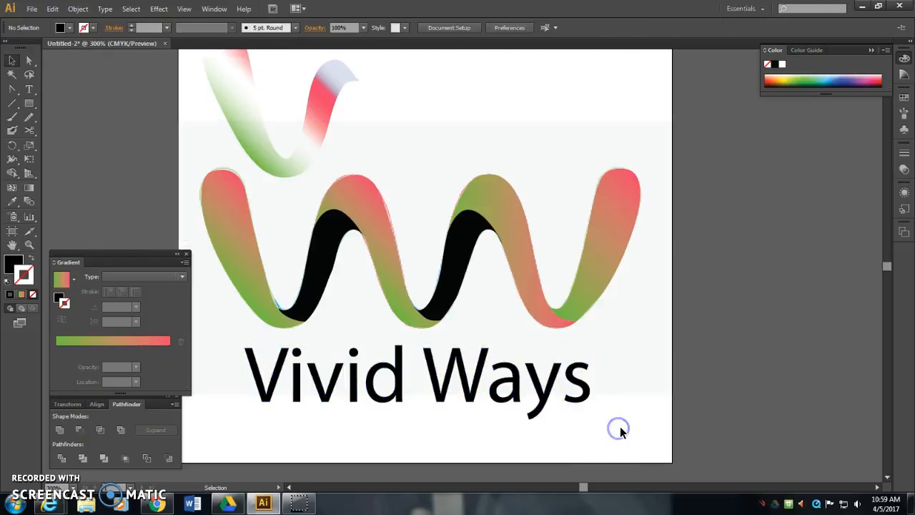
- Reshape the outlined word "Vivid" by pulling individual anchor points on the d, both i's and the lowercase v into slanted, pointed forms
{"action": "left_click", "coordinate": [401, 371]}
{"action": "left_click", "coordinate": [29, 60]}
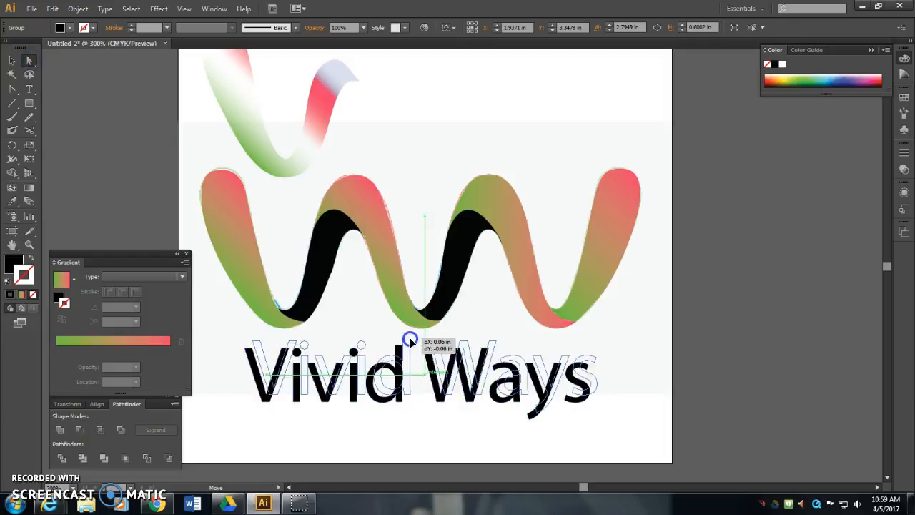
{"action": "left_click", "coordinate": [420, 418]}
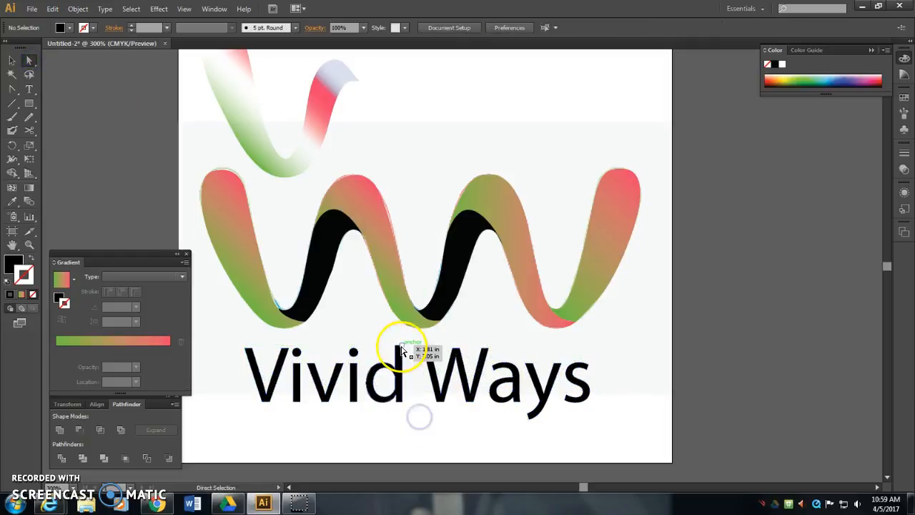
{"action": "left_click_drag", "start_coordinate": [409, 337], "coordinate": [362, 335]}
{"action": "left_click_drag", "start_coordinate": [296, 348], "coordinate": [315, 364]}
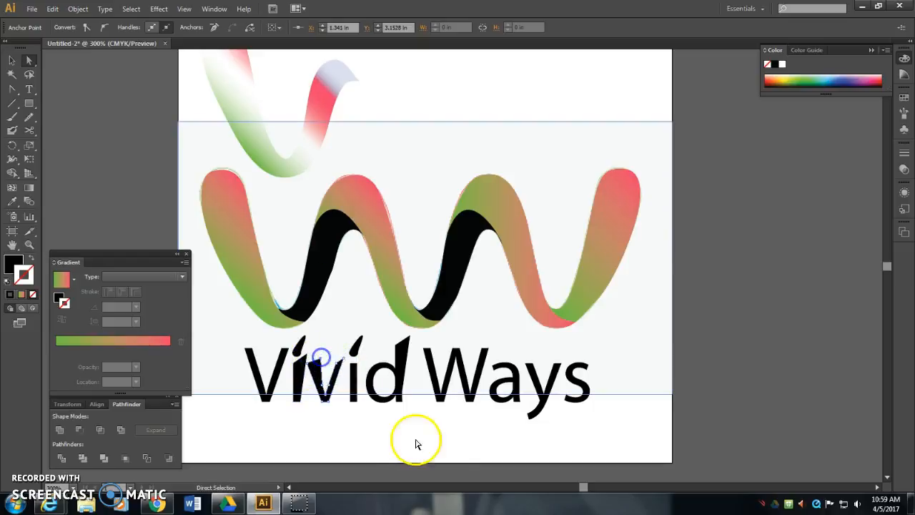
{"action": "left_click", "coordinate": [392, 436]}
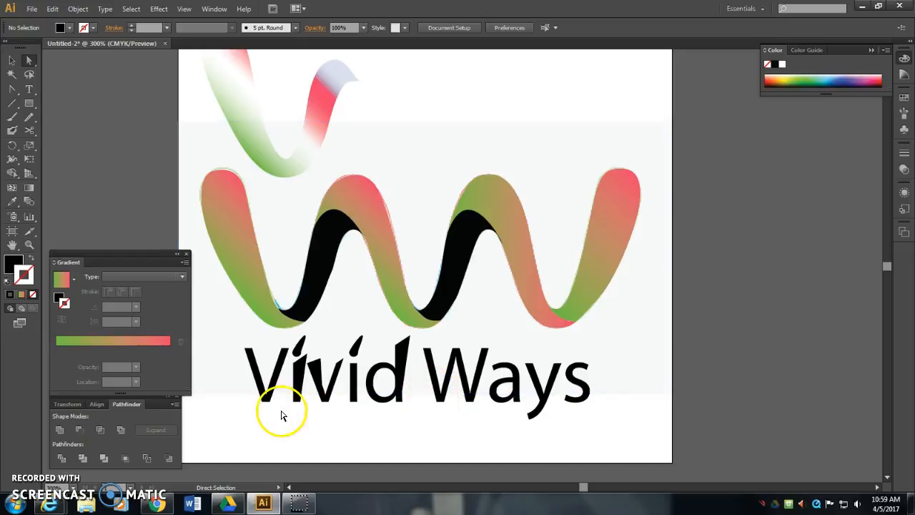